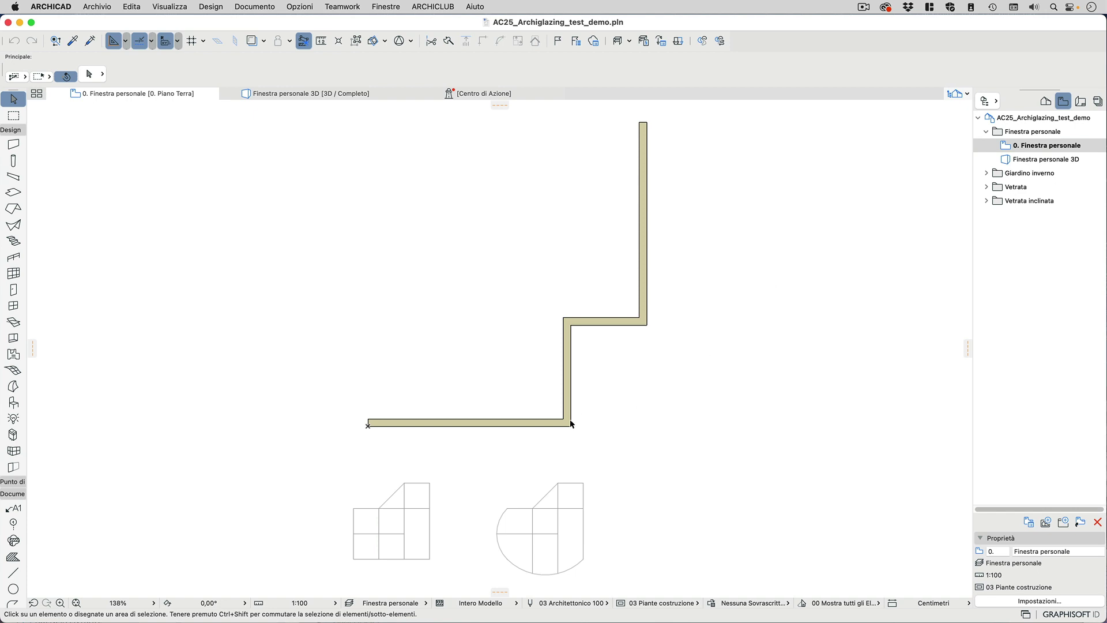
Examine the straight-edged and the curved window sketches drawn below the walls
scroll(482, 499, "up", 5)
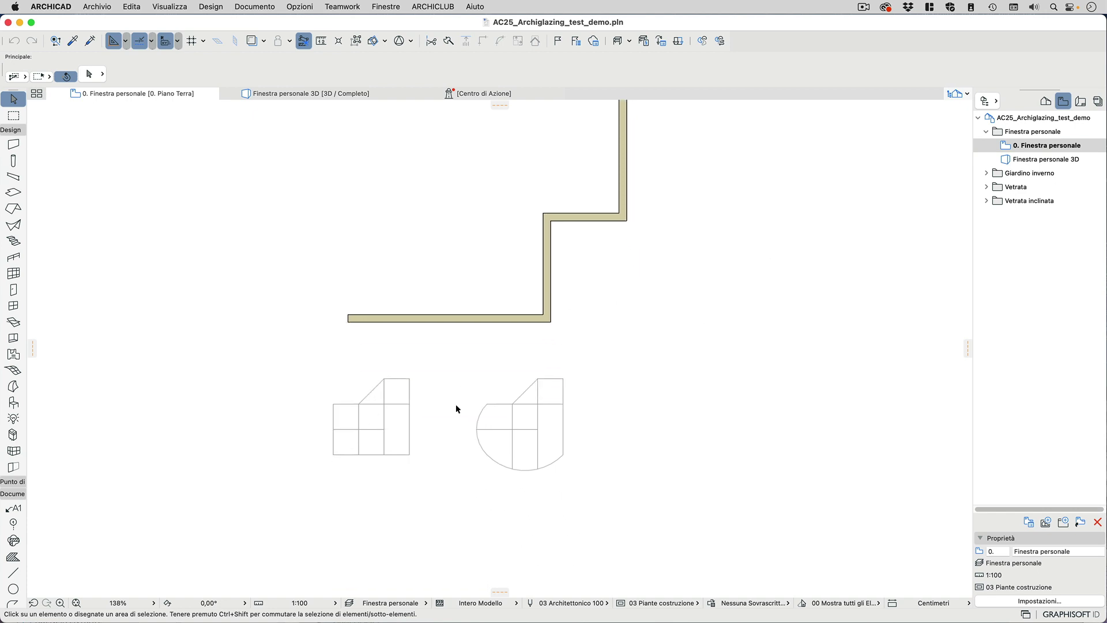
scroll(456, 409, "up", 2)
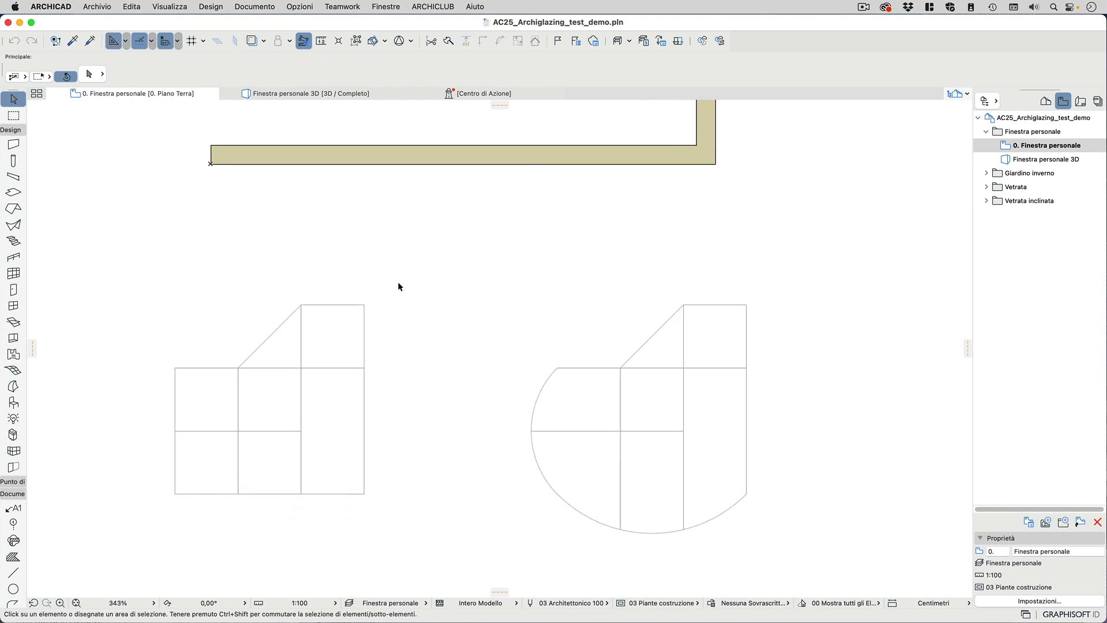
left_click_drag(399, 285, 163, 520)
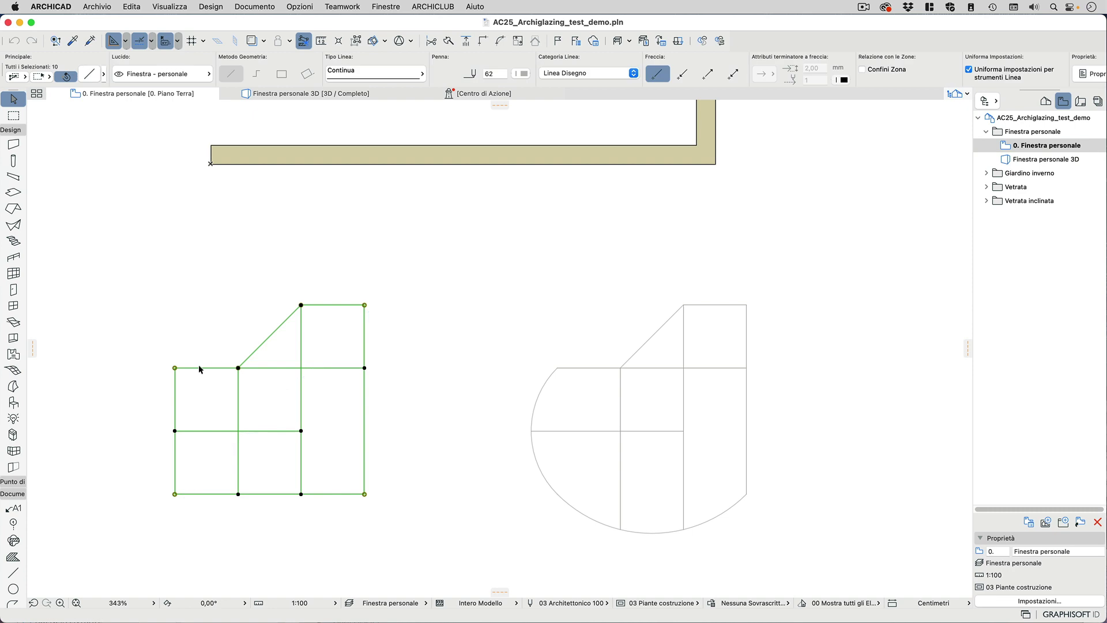
left_click(500, 414)
left_click(531, 415)
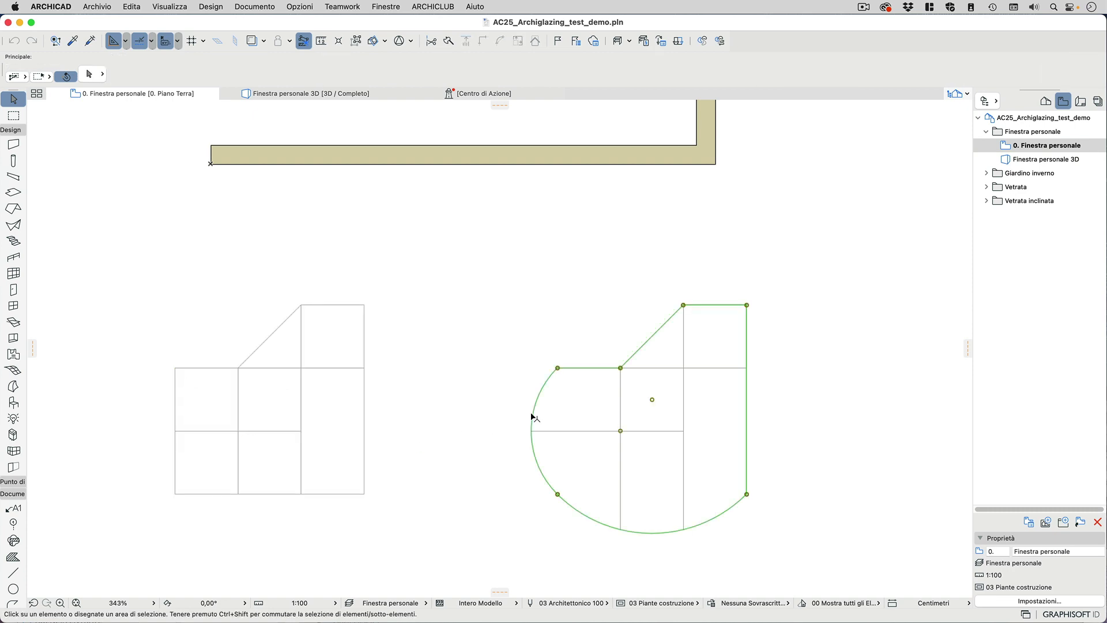
left_click(468, 438)
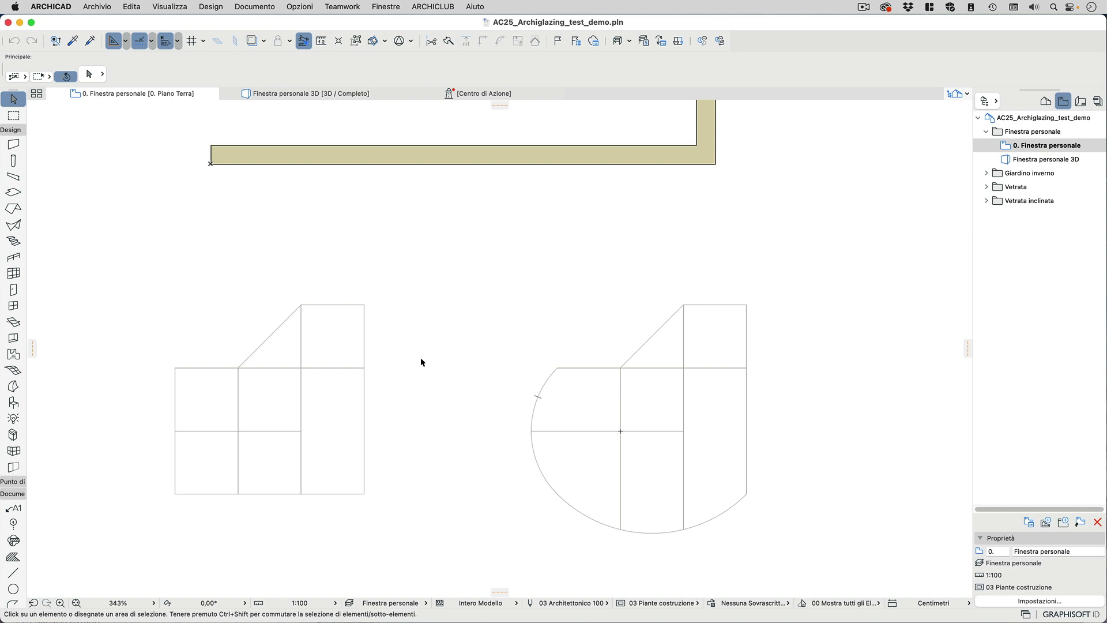
Select all lines of the straight-edged window sketch and start an ArchiGlazing custom window from them
left_click_drag(155, 269, 390, 519)
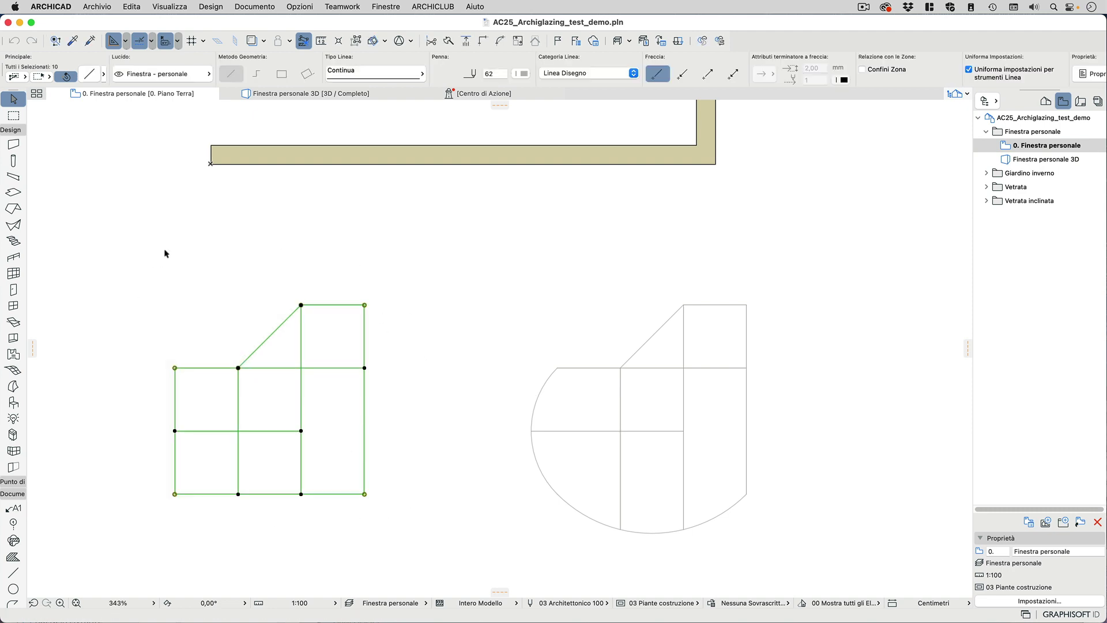
left_click(208, 7)
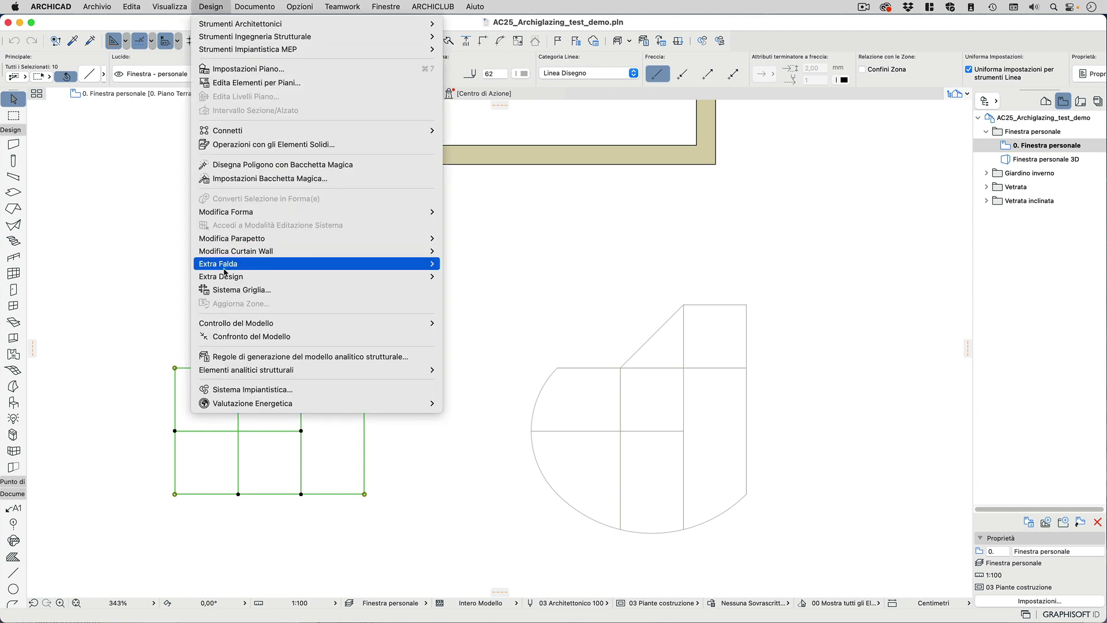
mouse_move(225, 281)
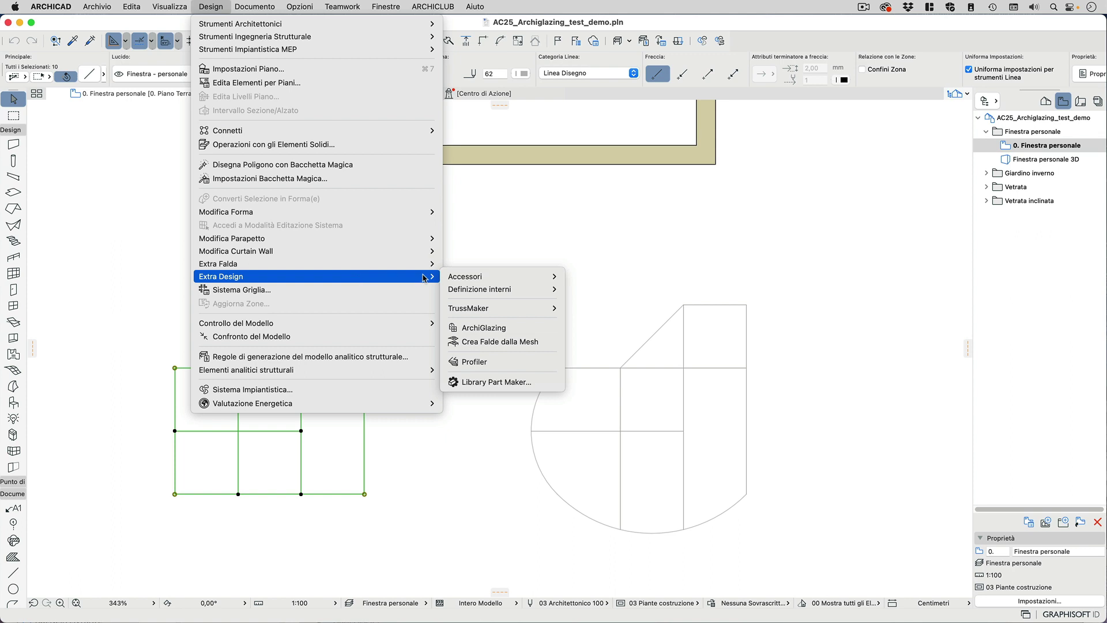
left_click(487, 329)
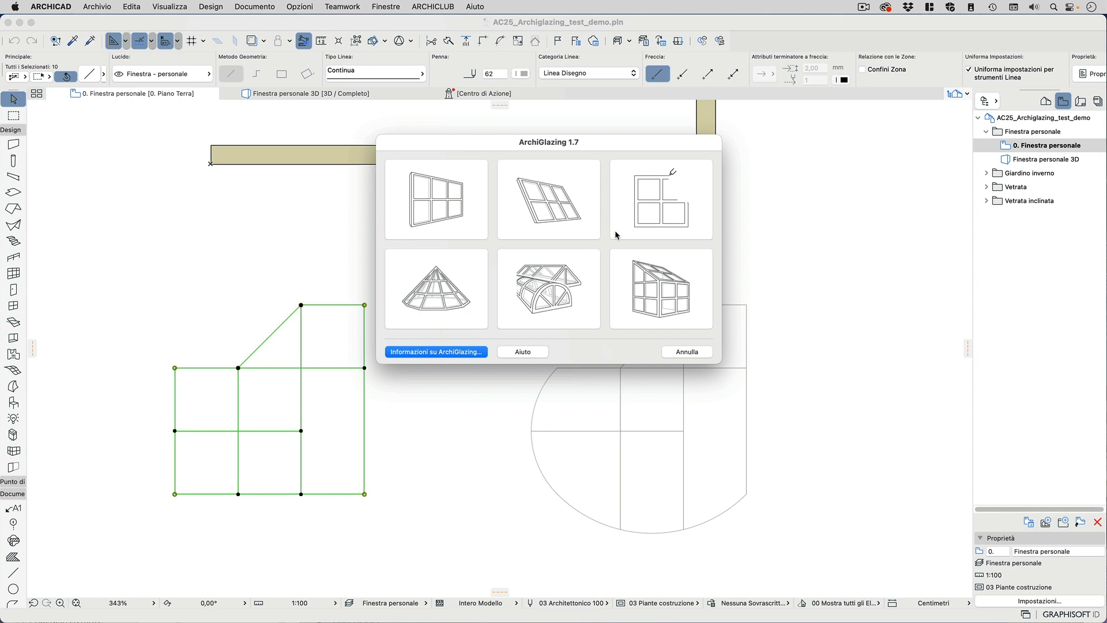
left_click(664, 199)
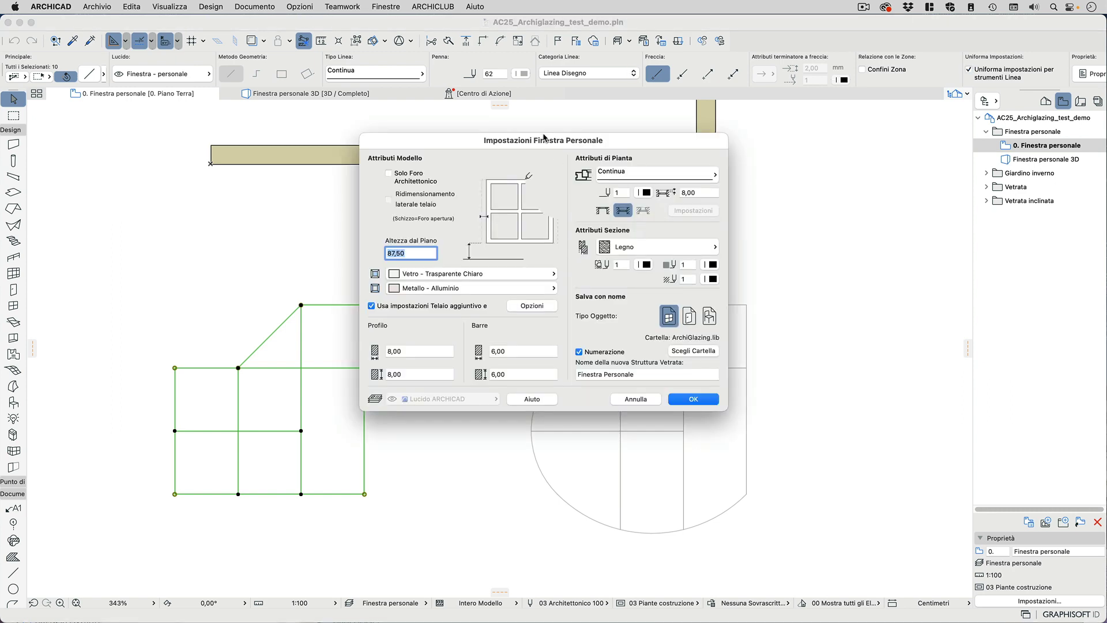
Set the window's height above the floor to 100,00 and its frame surface to Legno - Mogano Orizzontale
left_click(390, 174)
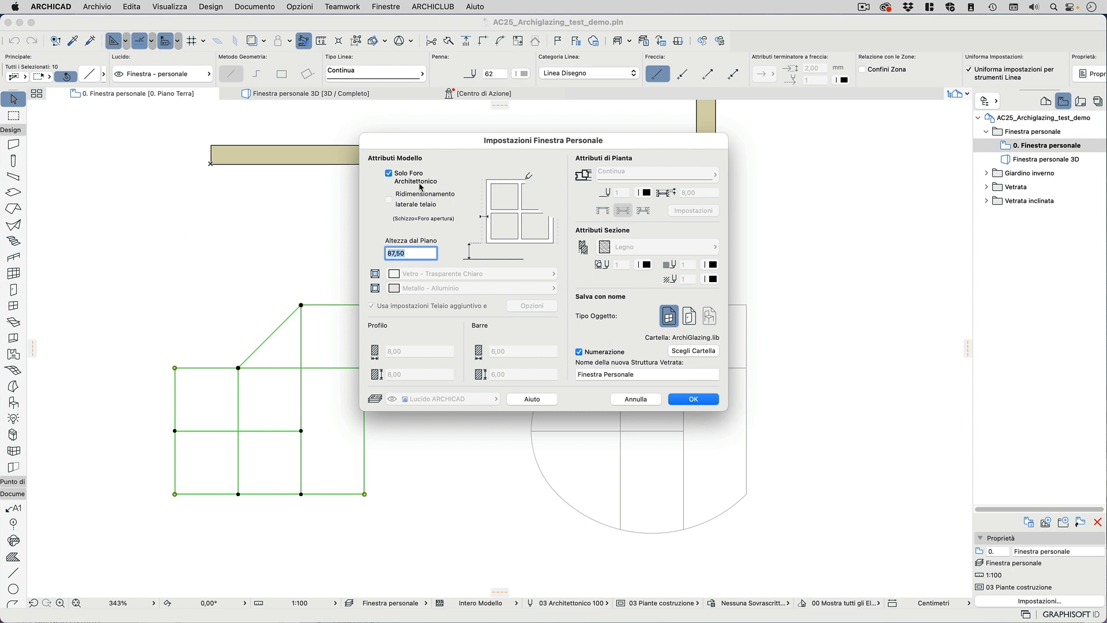
left_click(389, 174)
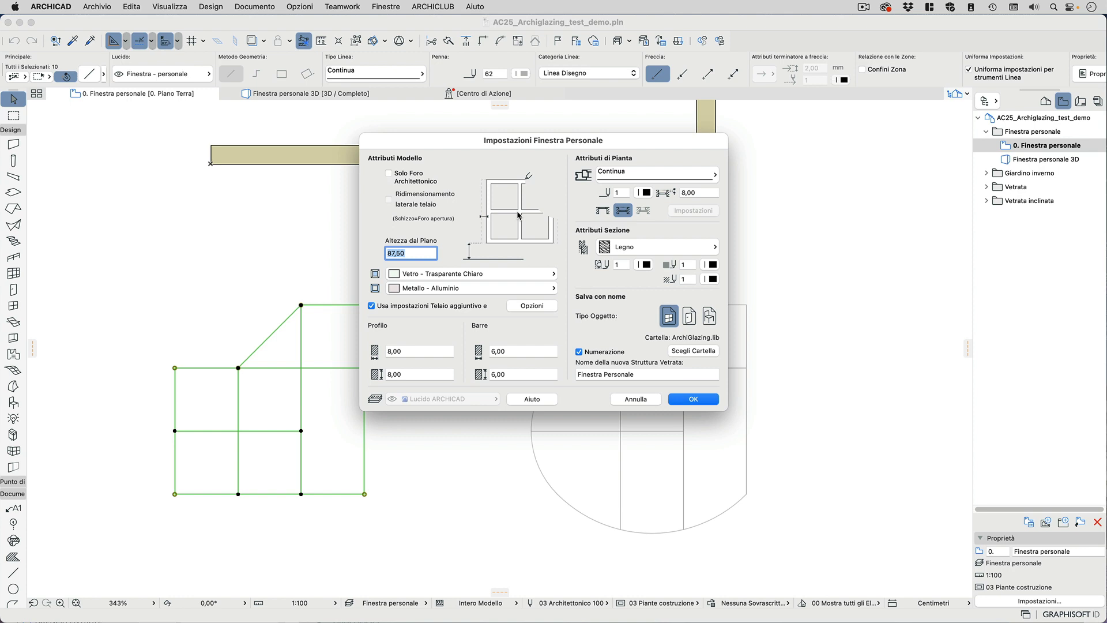
left_click_drag(410, 253, 380, 258)
type("100,00")
left_click(533, 292)
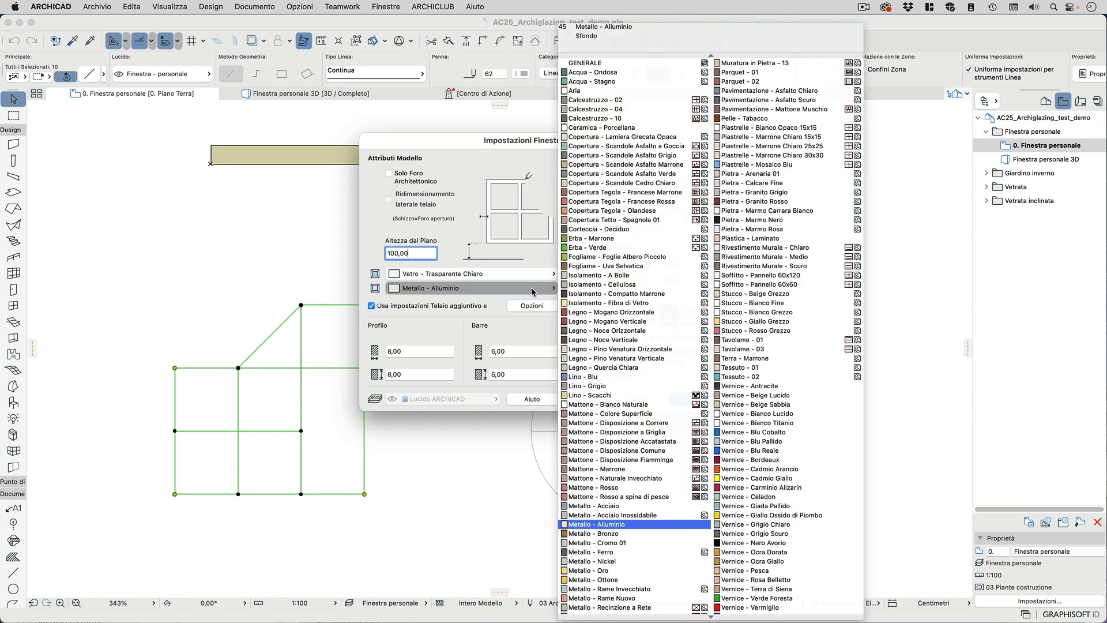
left_click(577, 314)
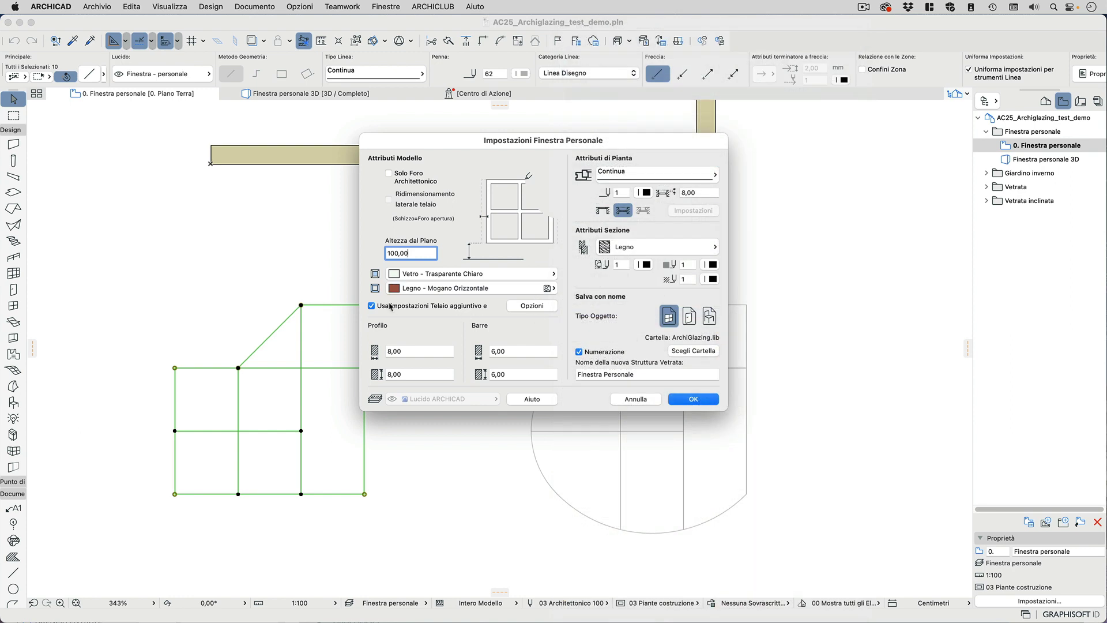
In the additional frame and sill options, assign Pietra - Marmo Carrara Bianco to Soglia/davanzale and Legno - Mogano Orizzontale to Bancale
left_click(531, 306)
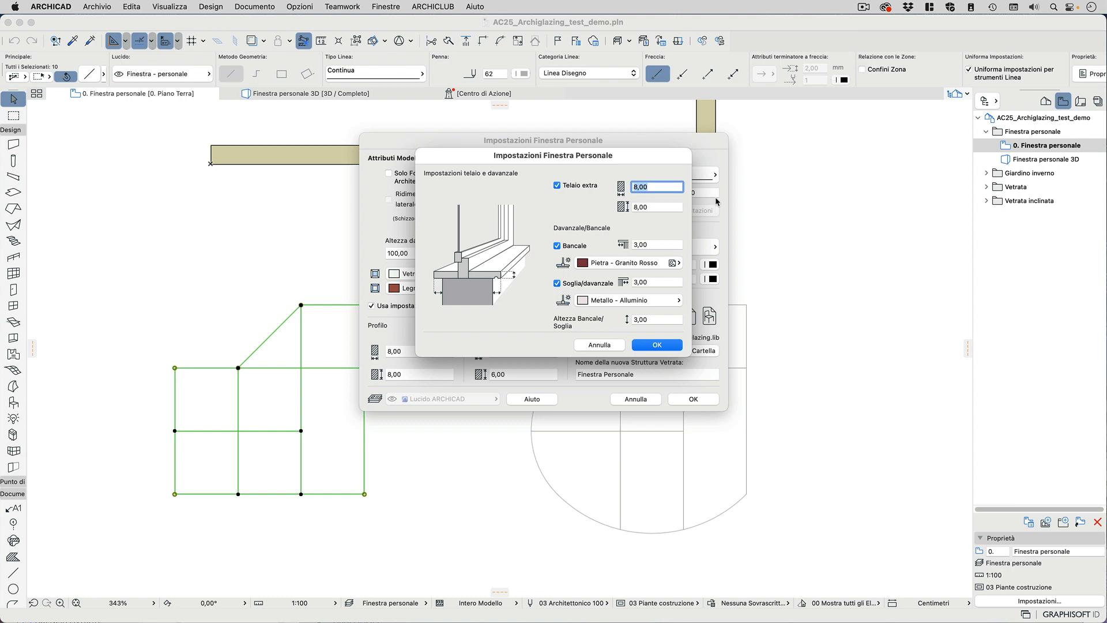
left_click(668, 206)
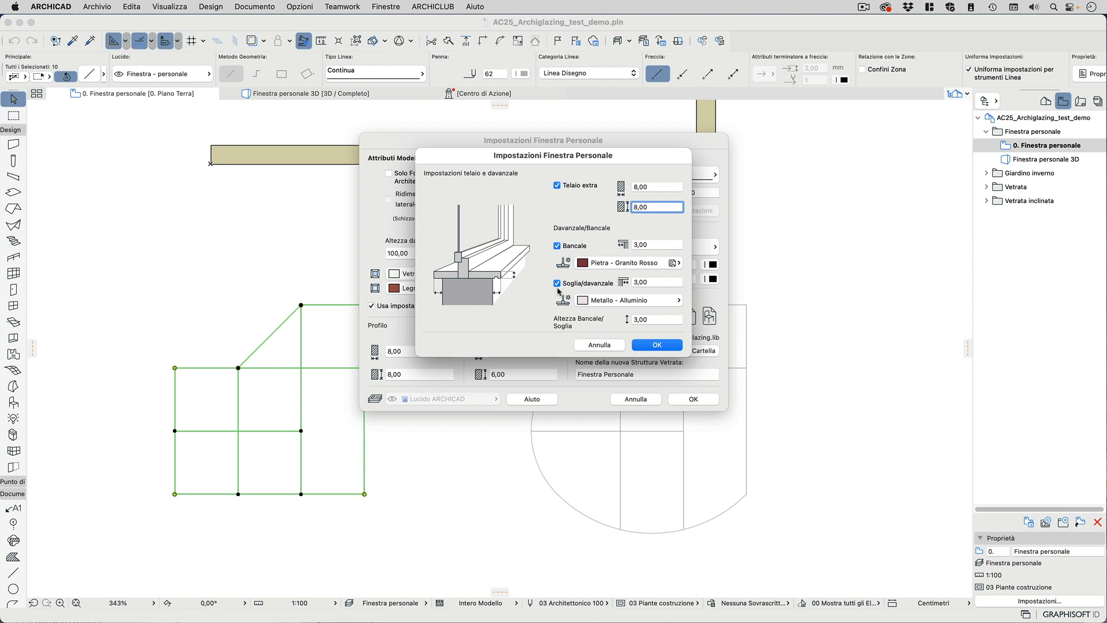
left_click(649, 245)
left_click(653, 282)
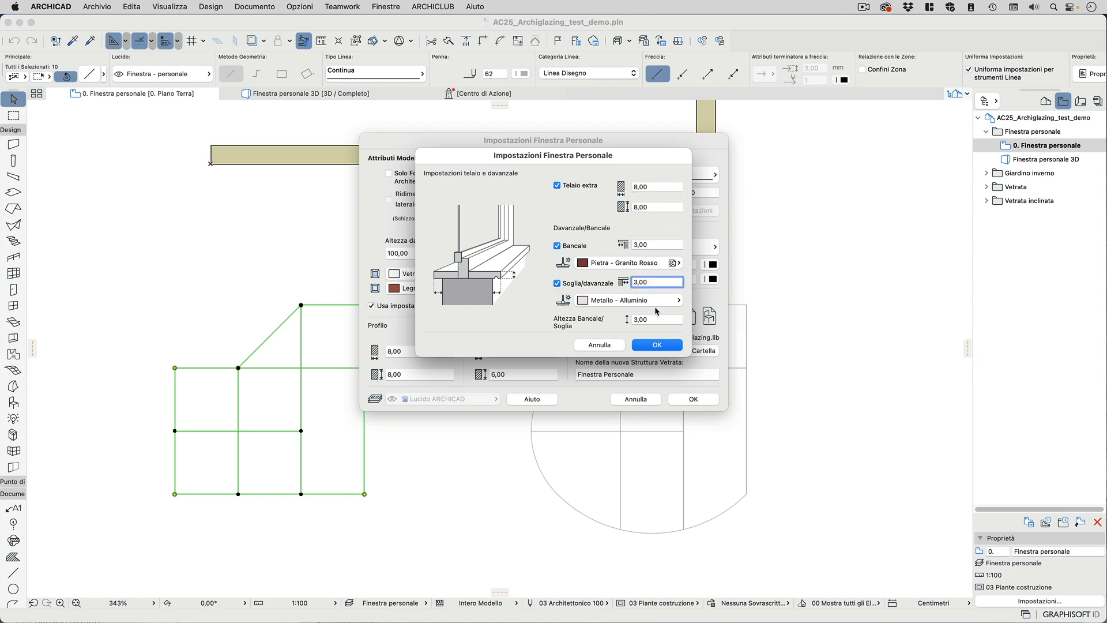
left_click(653, 319)
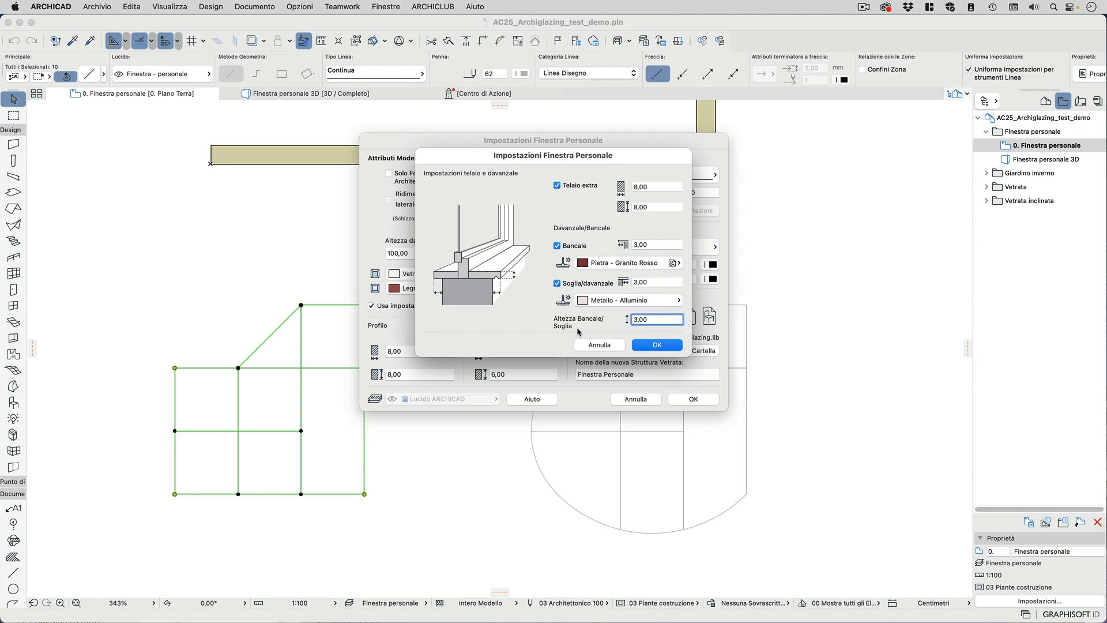
left_click(669, 301)
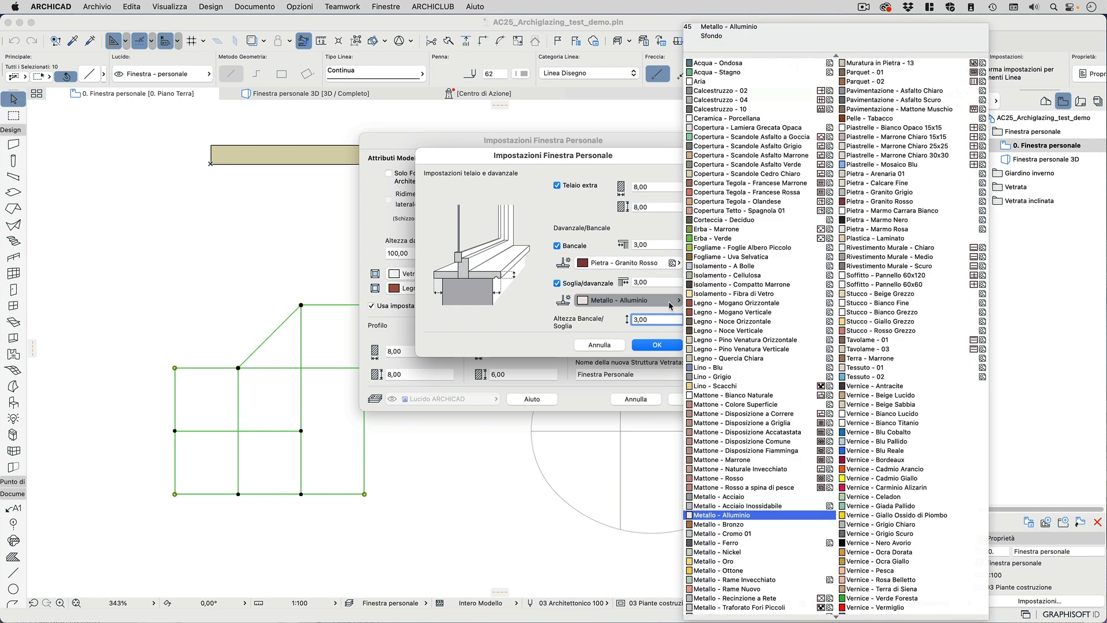
left_click(892, 213)
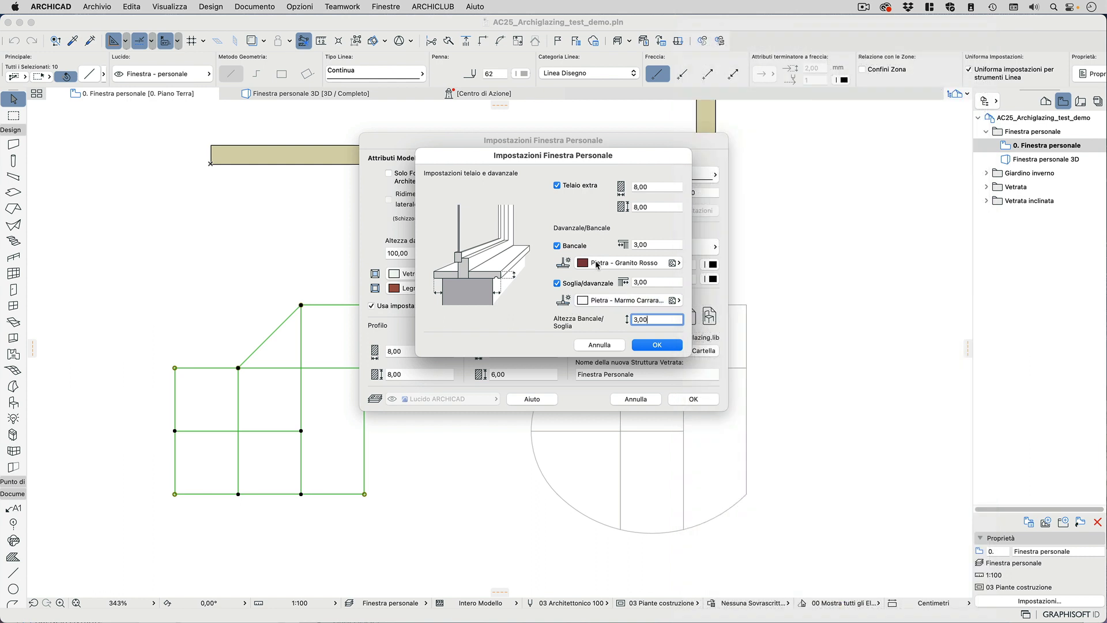
left_click(647, 265)
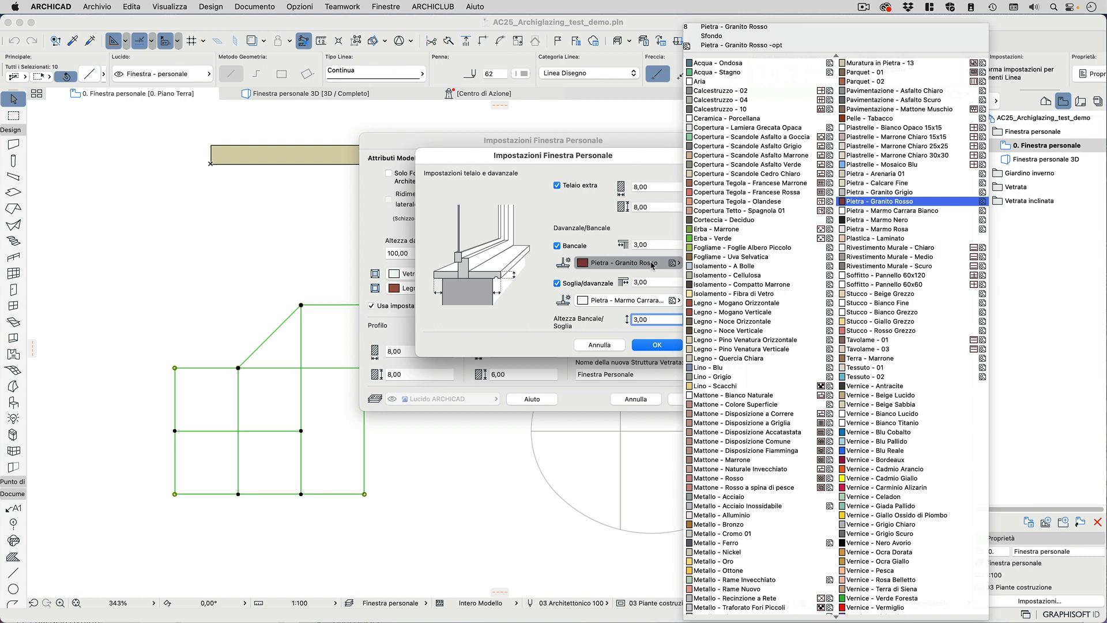
left_click(749, 304)
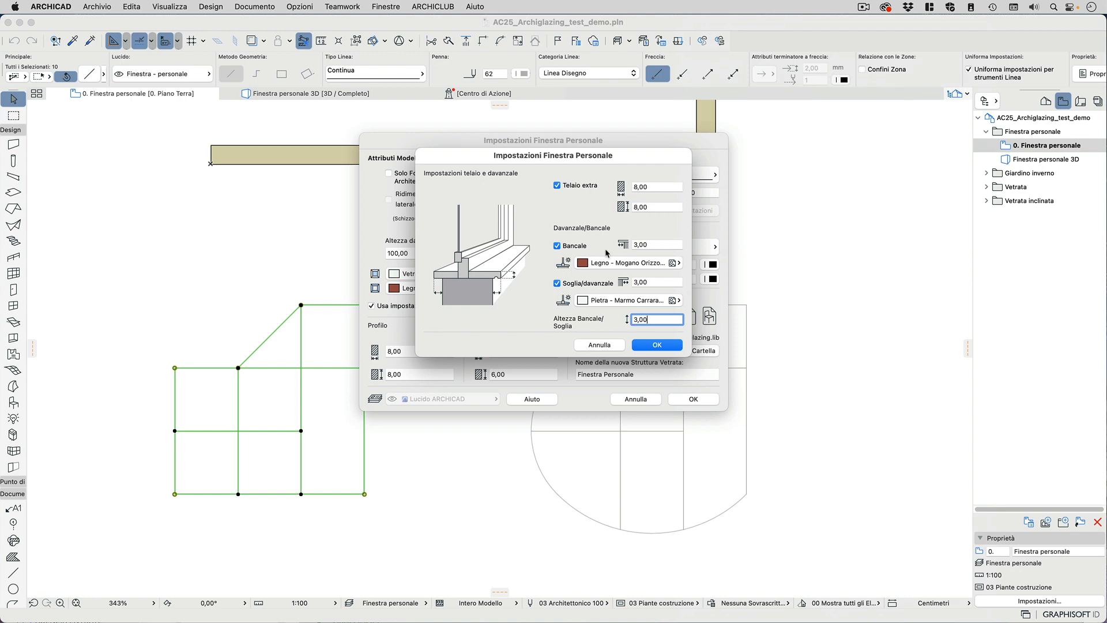
left_click(656, 344)
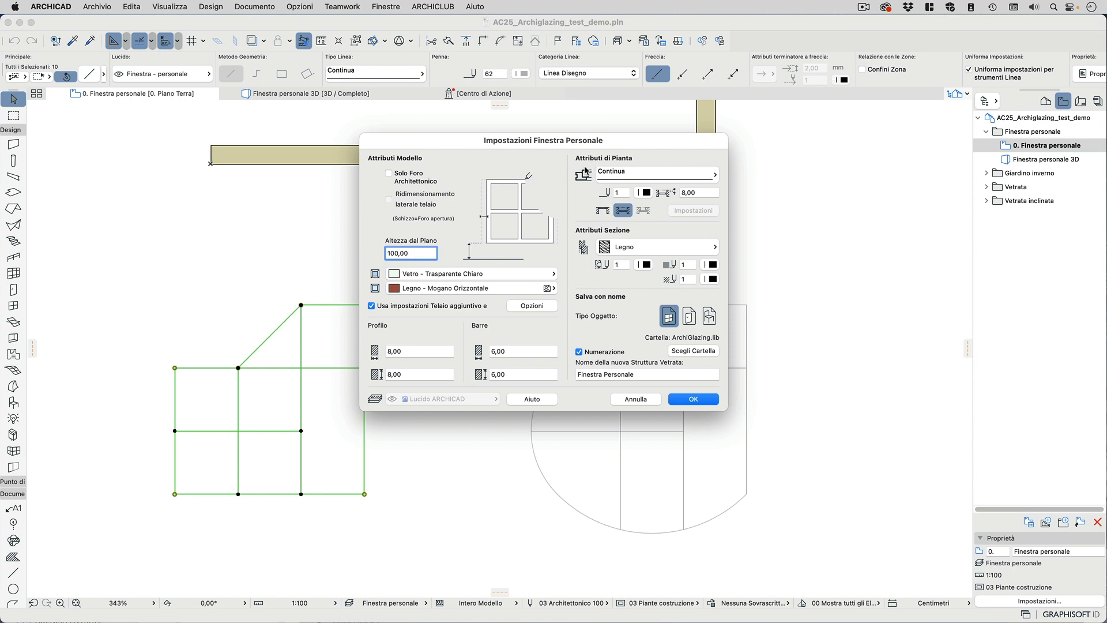
Set the line pen in the custom window's floor plan attributes to 23
left_click(702, 181)
left_click(703, 181)
left_click(646, 194)
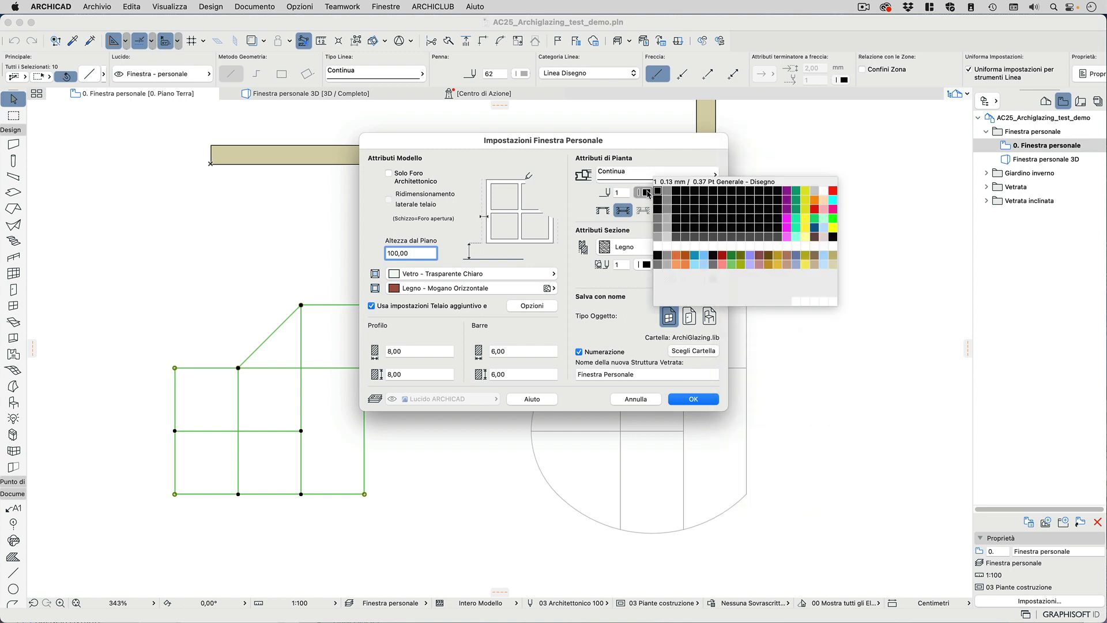
left_click(677, 203)
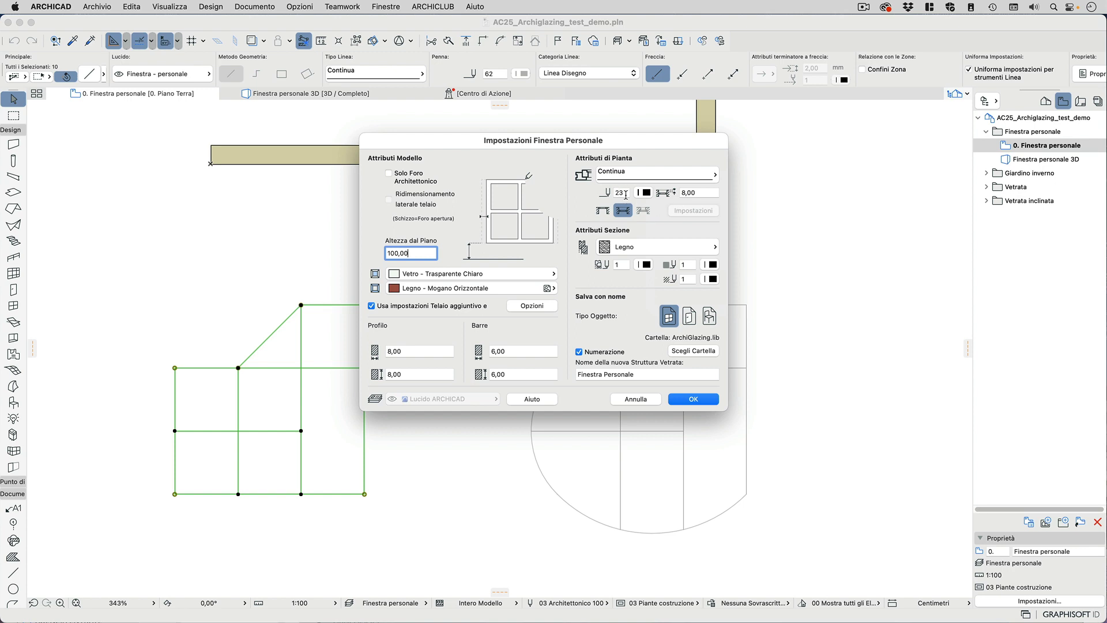
left_click(696, 192)
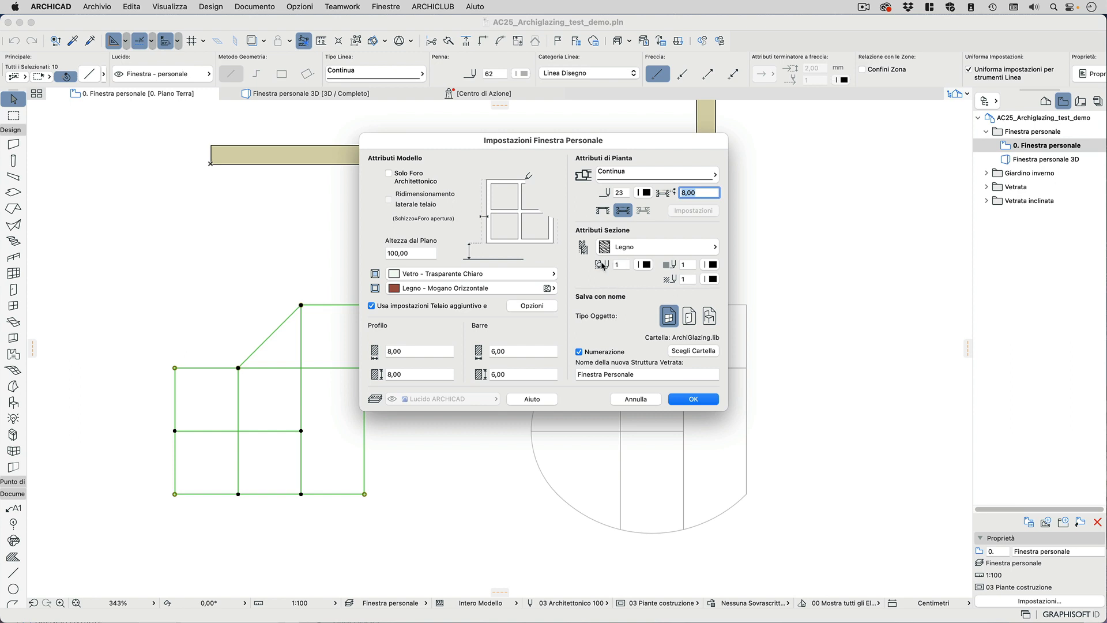
Set the section attribute pens to 43 for the outline, 19 for the fill background and 103 for the hatch
left_click(648, 266)
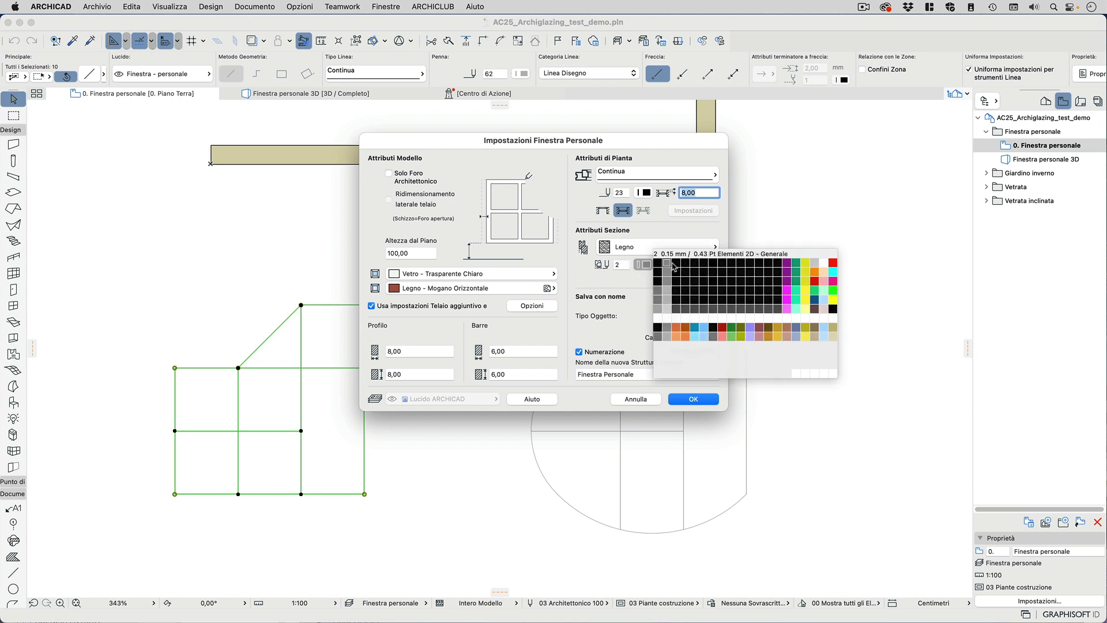
left_click(678, 283)
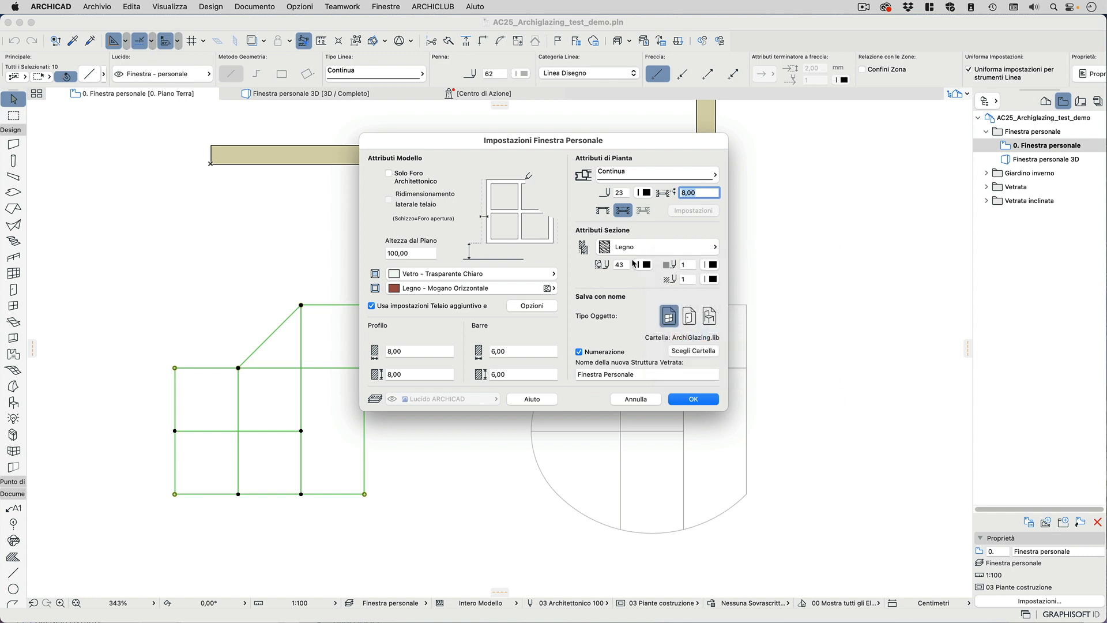
left_click(712, 264)
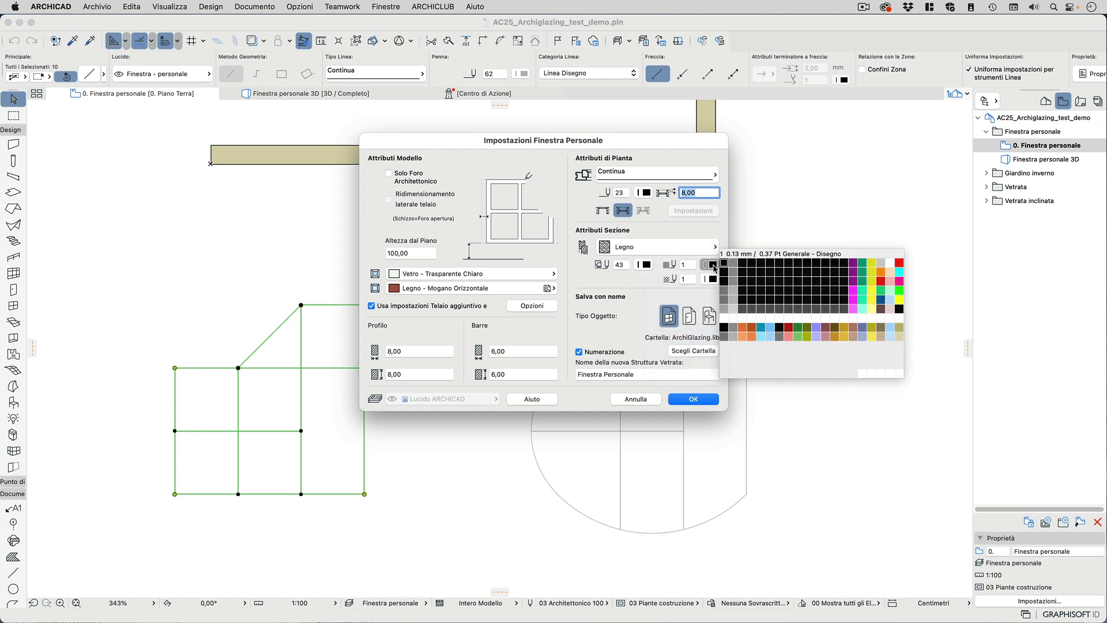
left_click(889, 263)
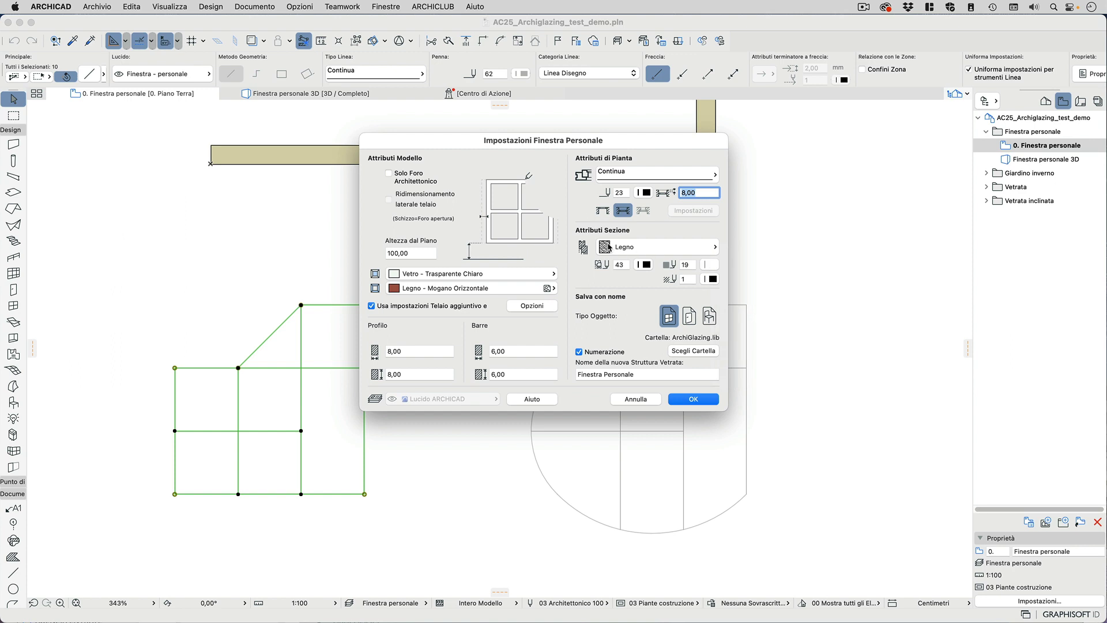
left_click(713, 279)
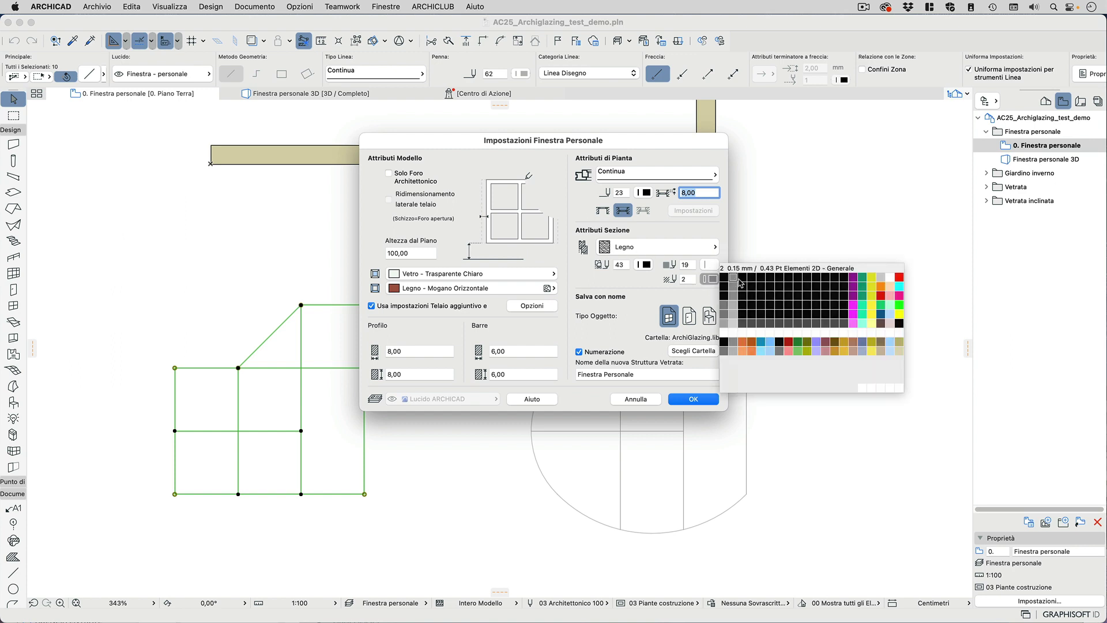
left_click(745, 324)
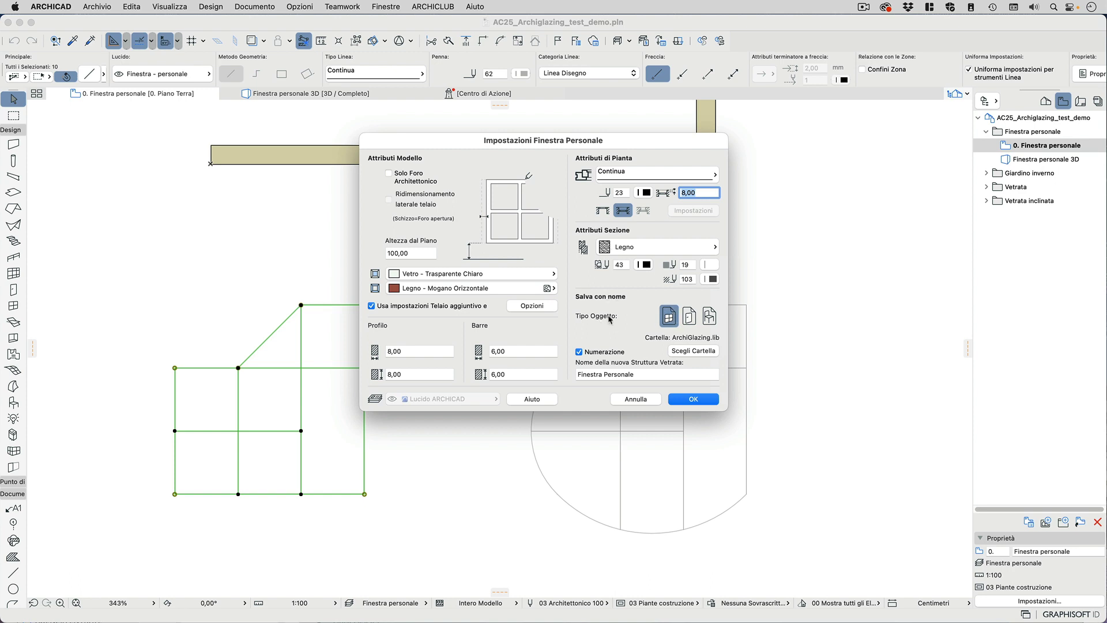
Name the new glazing structure "Finestra Personale 1" and create the window object
left_click(609, 372)
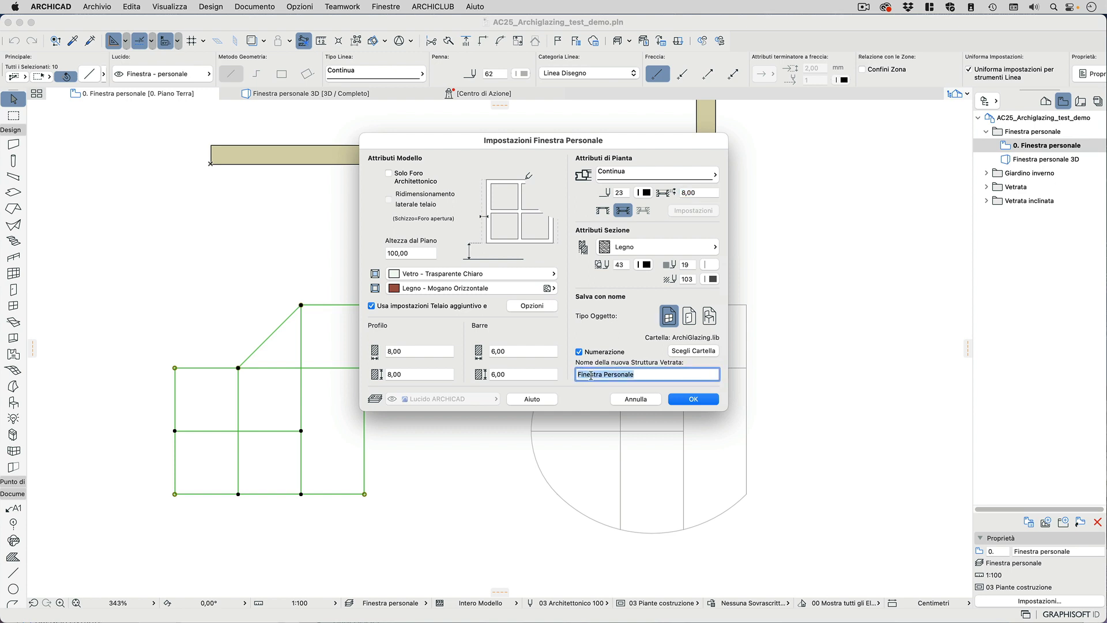
double_click(623, 375)
left_click(648, 375)
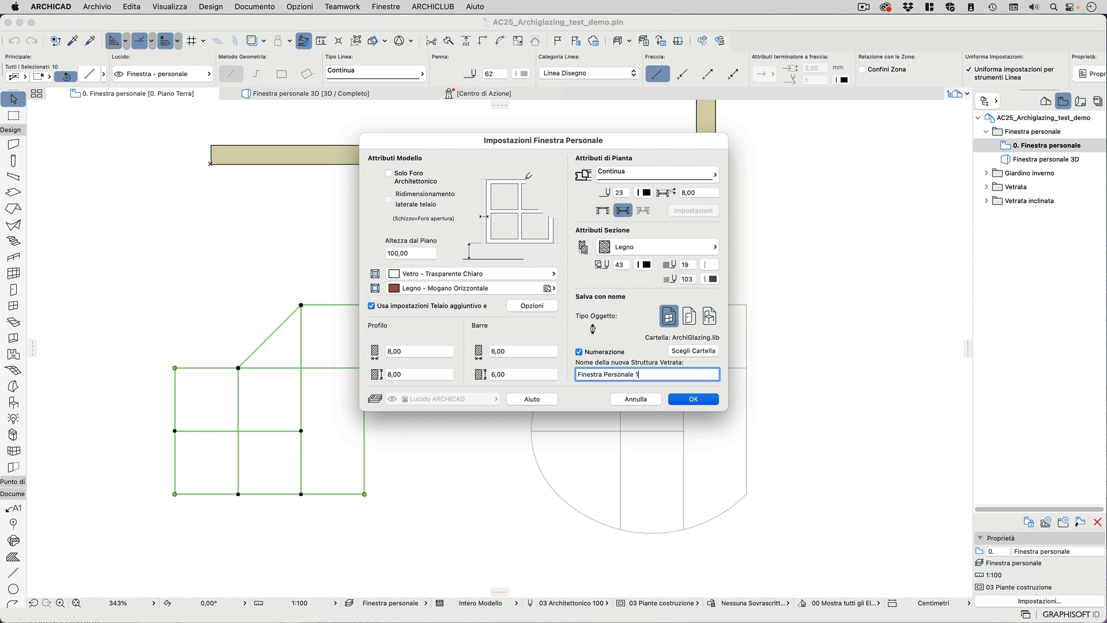
key("Return")
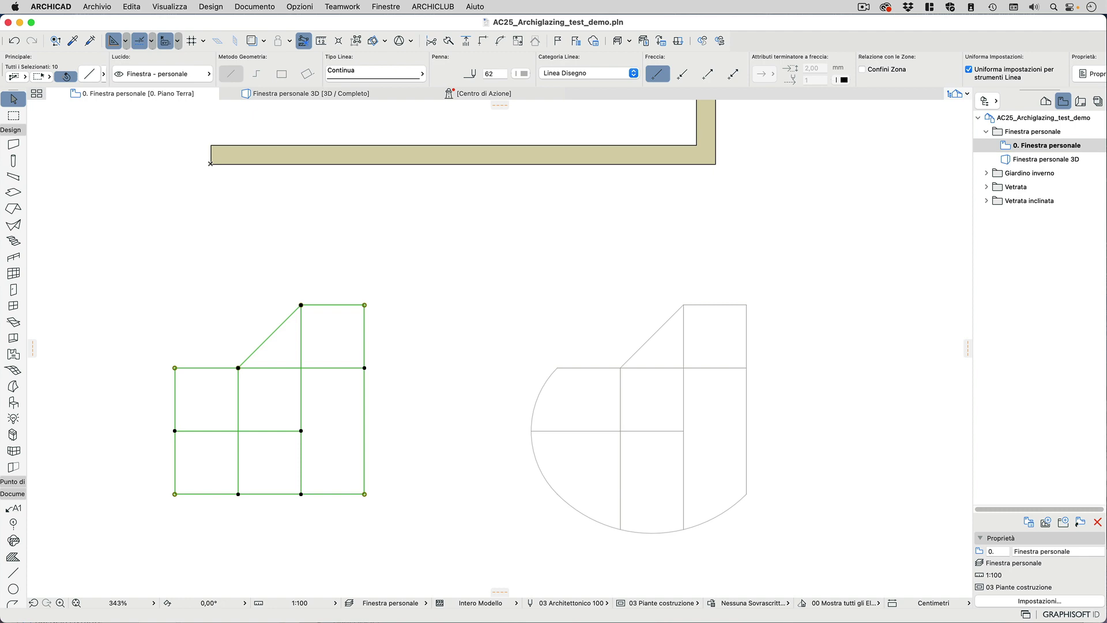
Place the Finestra Personale 1 window in the middle of the horizontal wall above the line sketches on the floor plan
left_click(156, 221)
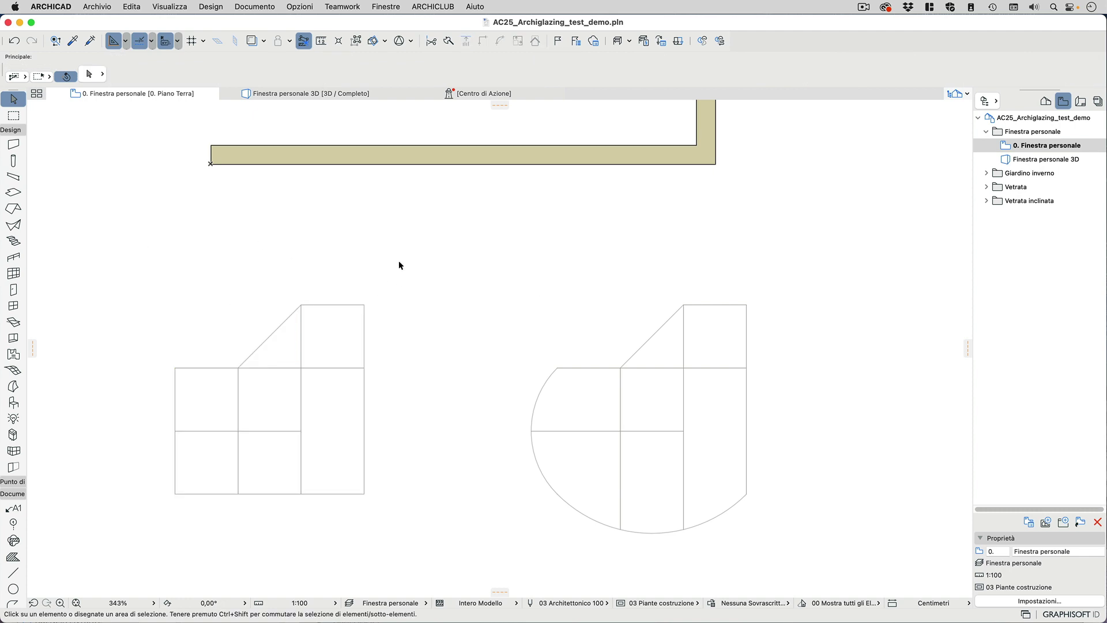
scroll(406, 312, "down", 2)
scroll(409, 331, "down", 3)
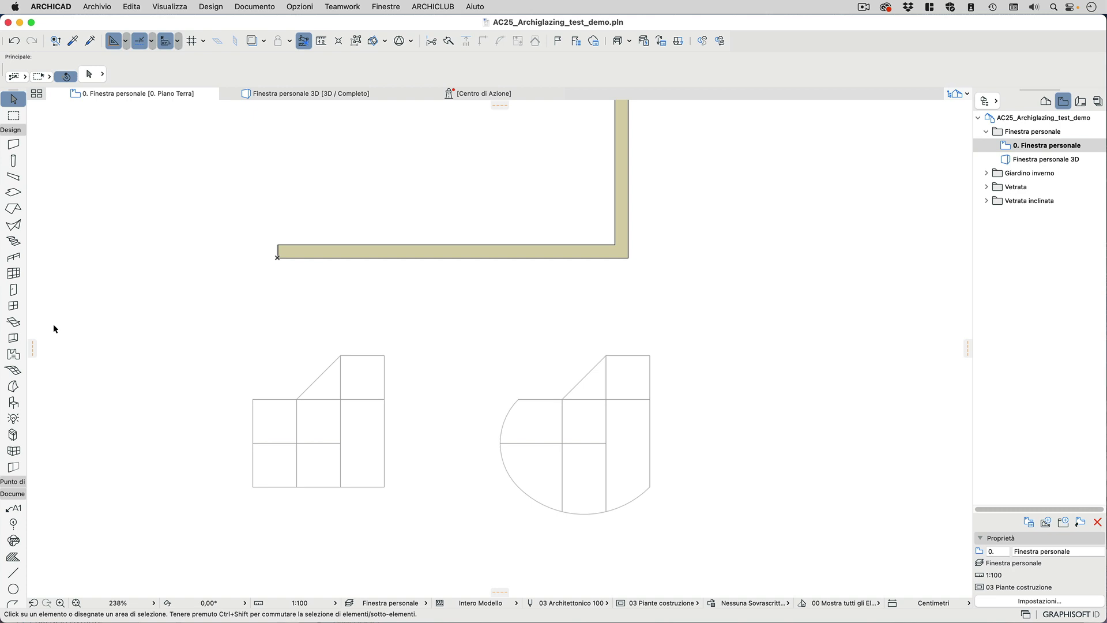
left_click(21, 306)
left_click(90, 74)
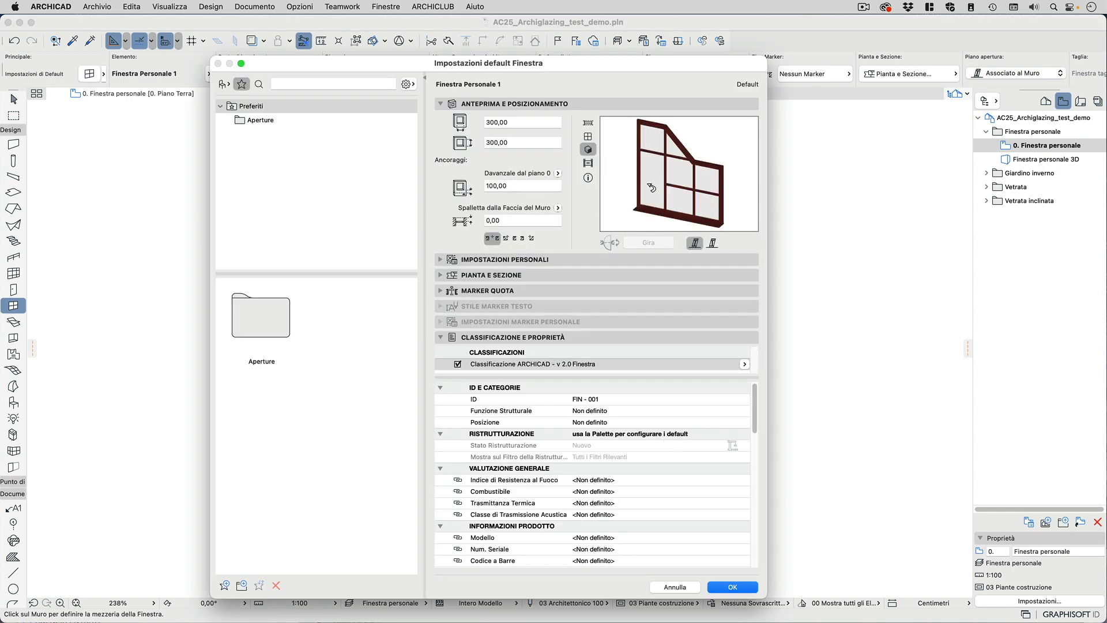
left_click_drag(725, 222, 725, 173)
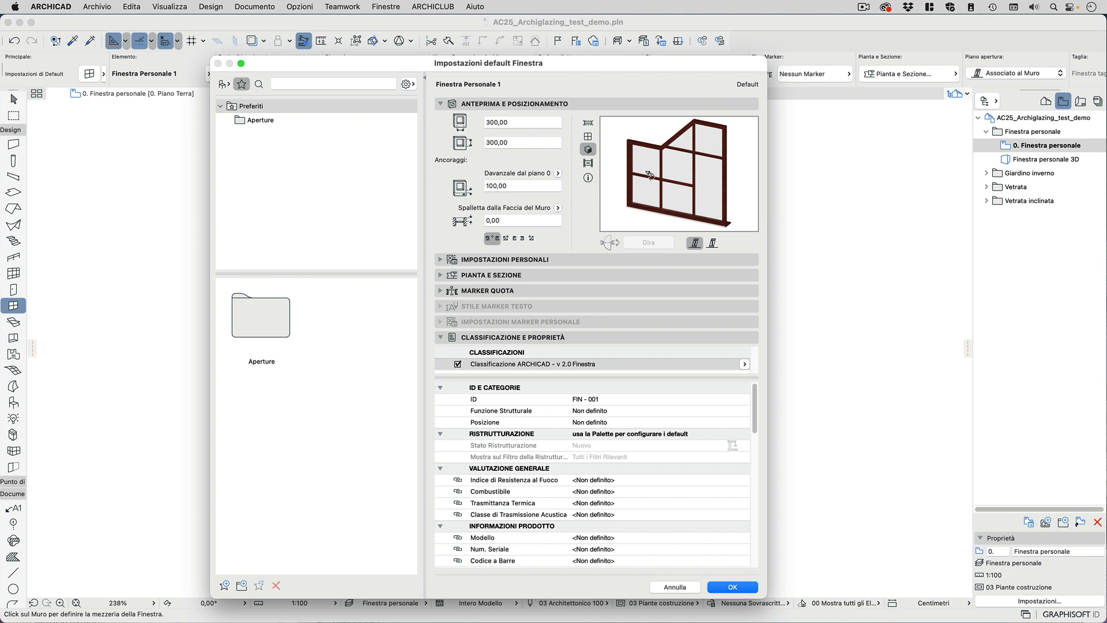
left_click(732, 587)
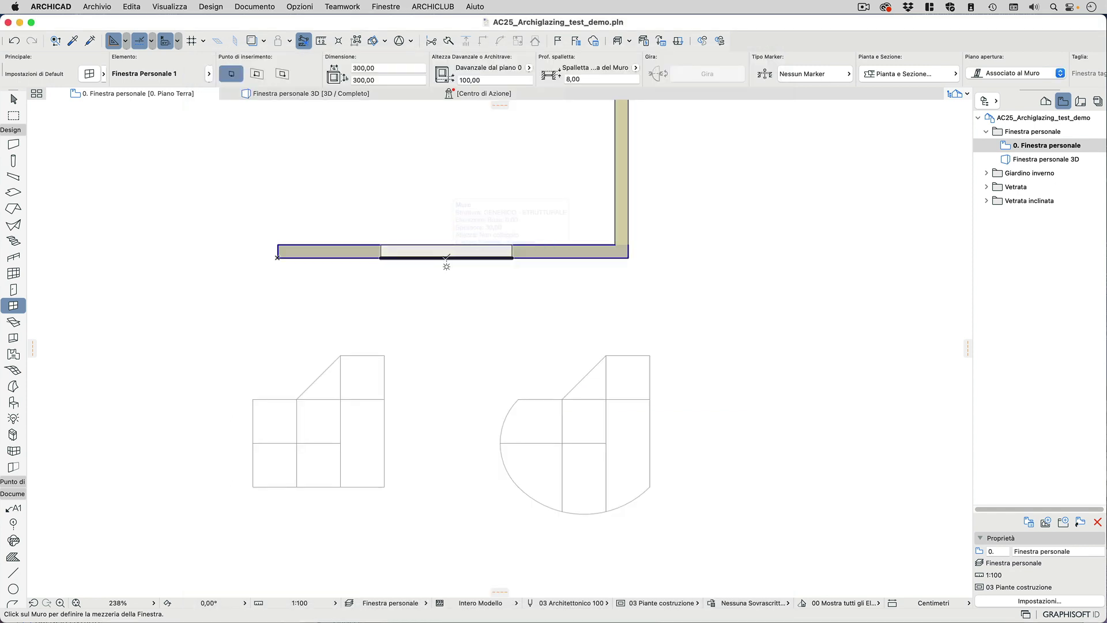
left_click(444, 258)
left_click(538, 273)
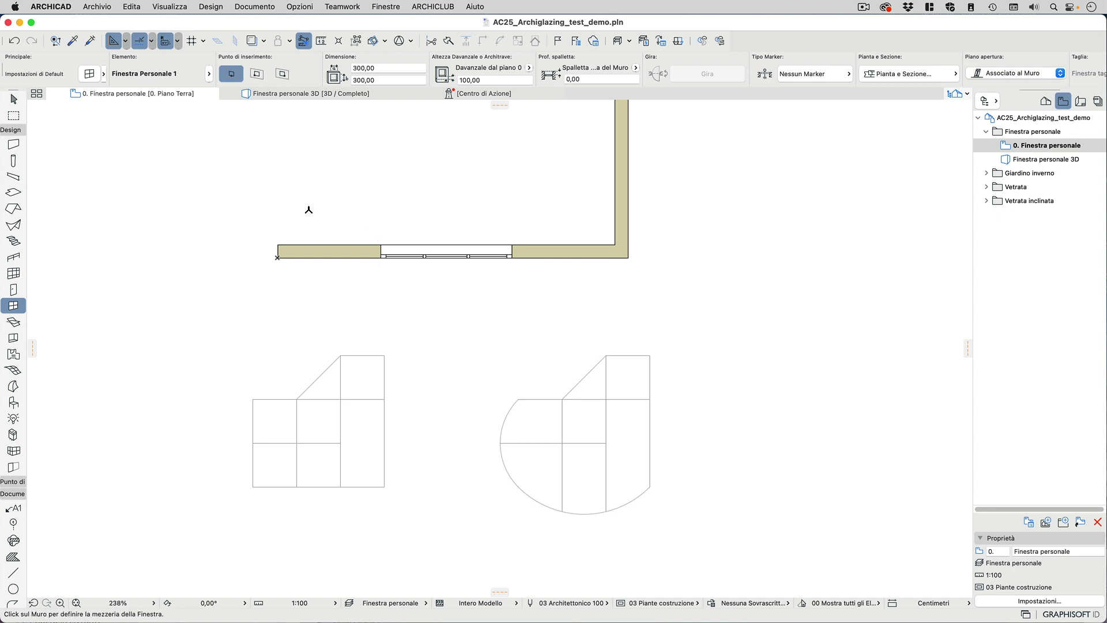
In the 3D view, select the placed window and set its reveal depth from the wall face to 10 cm
left_click(335, 94)
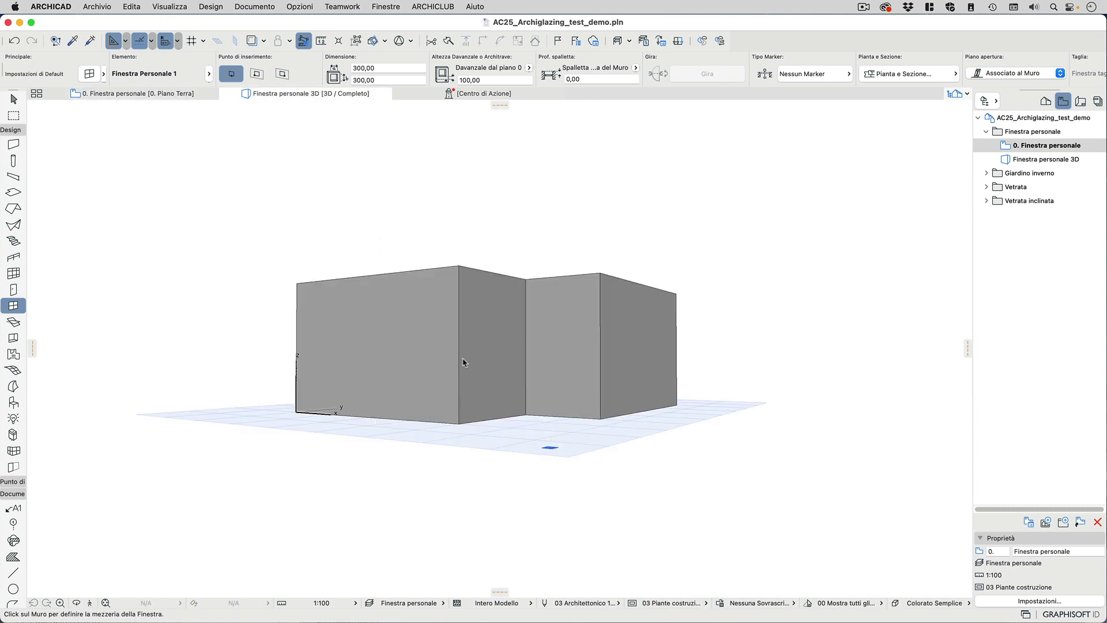
scroll(364, 336, "up", 6)
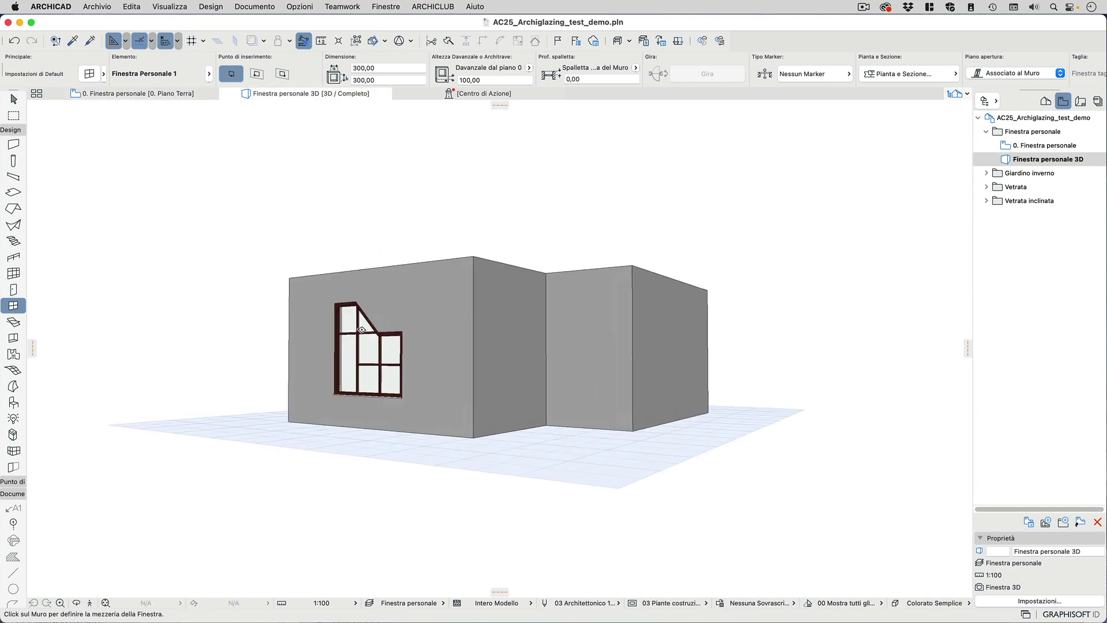
left_click(388, 384, "shift")
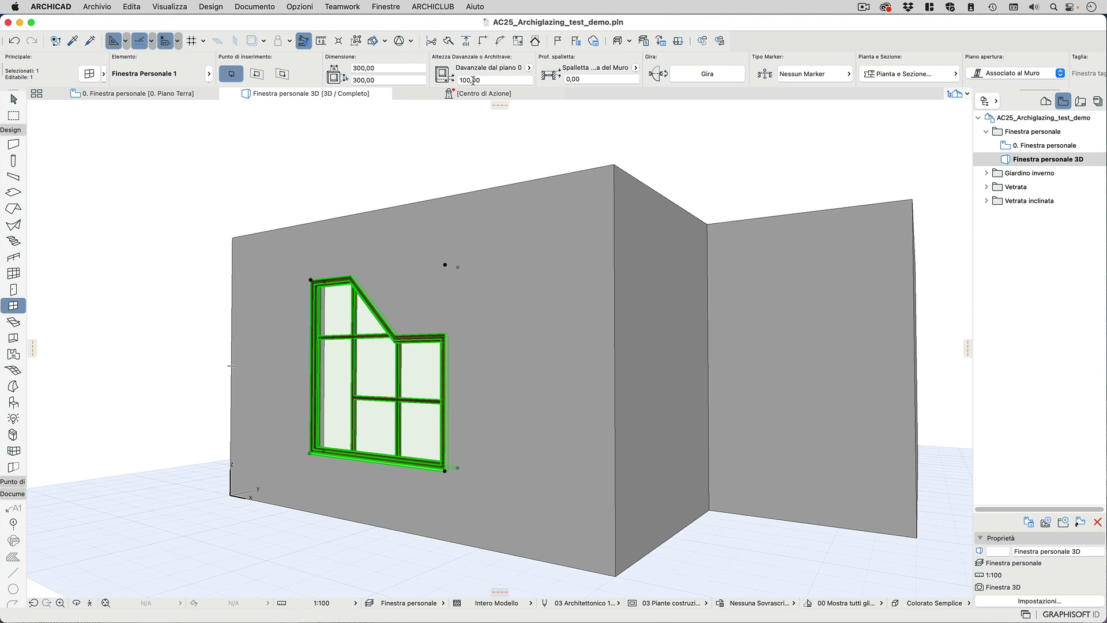
left_click(594, 77)
type("10")
key("Return")
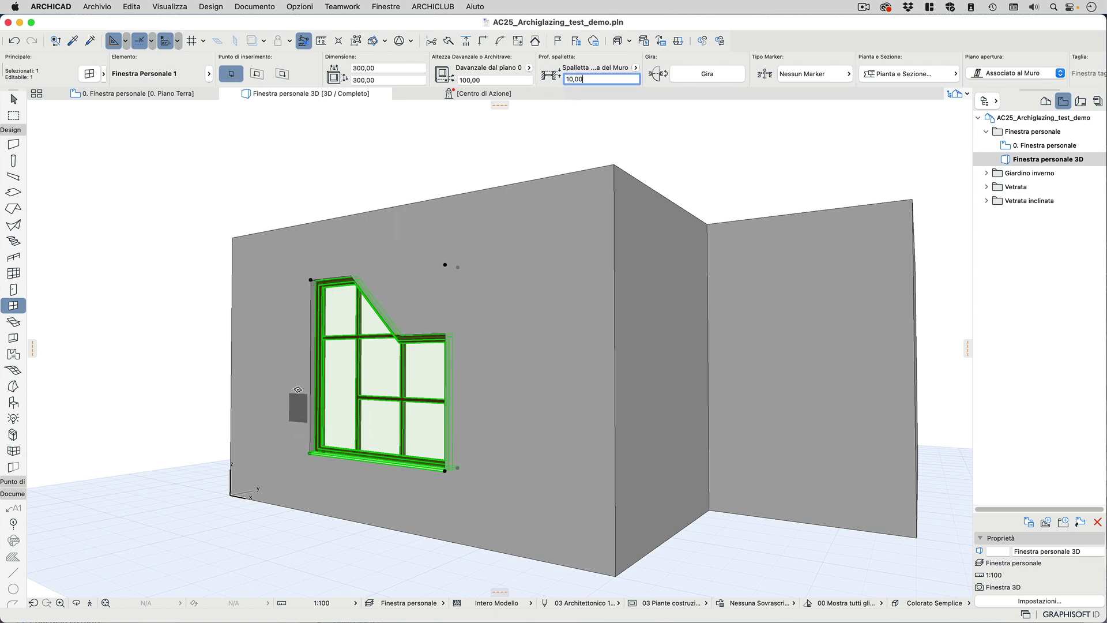
Open the sill parameters in the selected window's custom settings and try switching the interior sill off and back on
key("super+t")
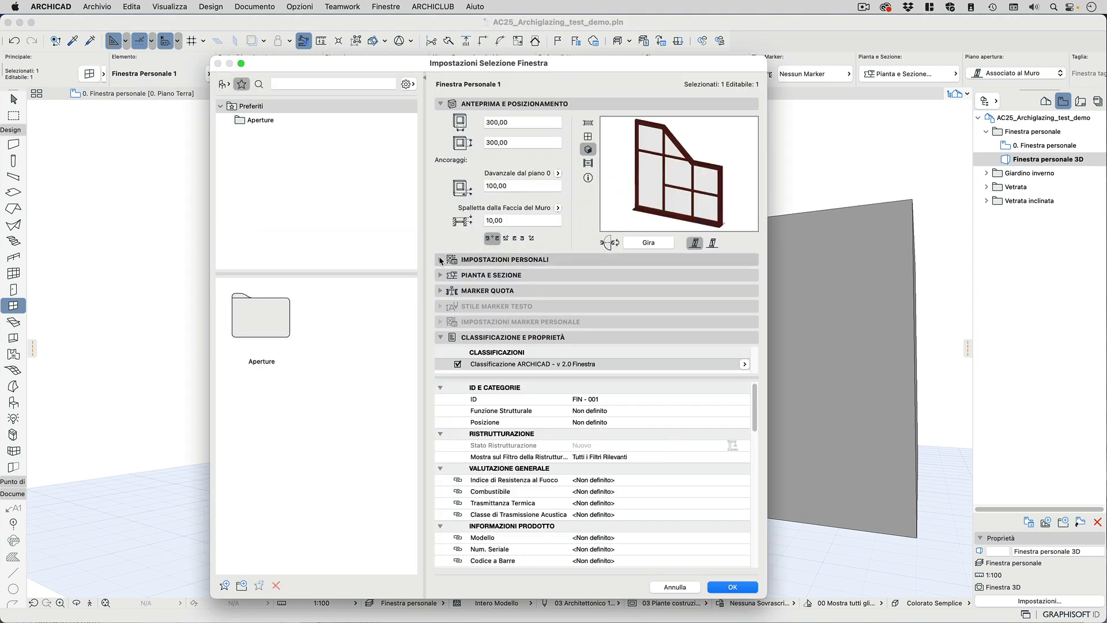
left_click(522, 260)
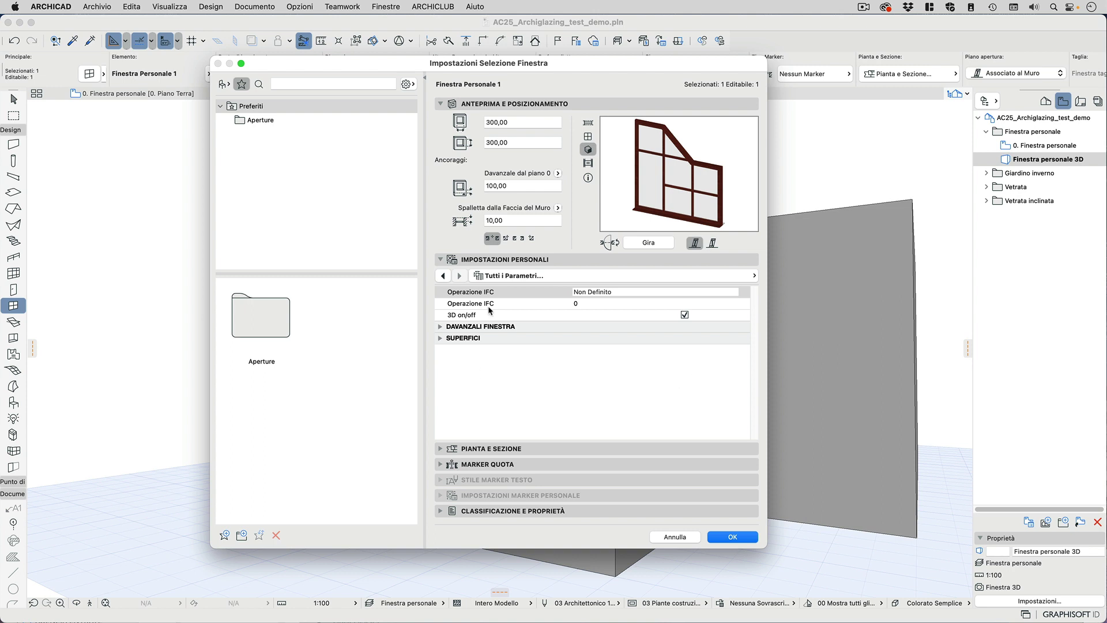
left_click(440, 327)
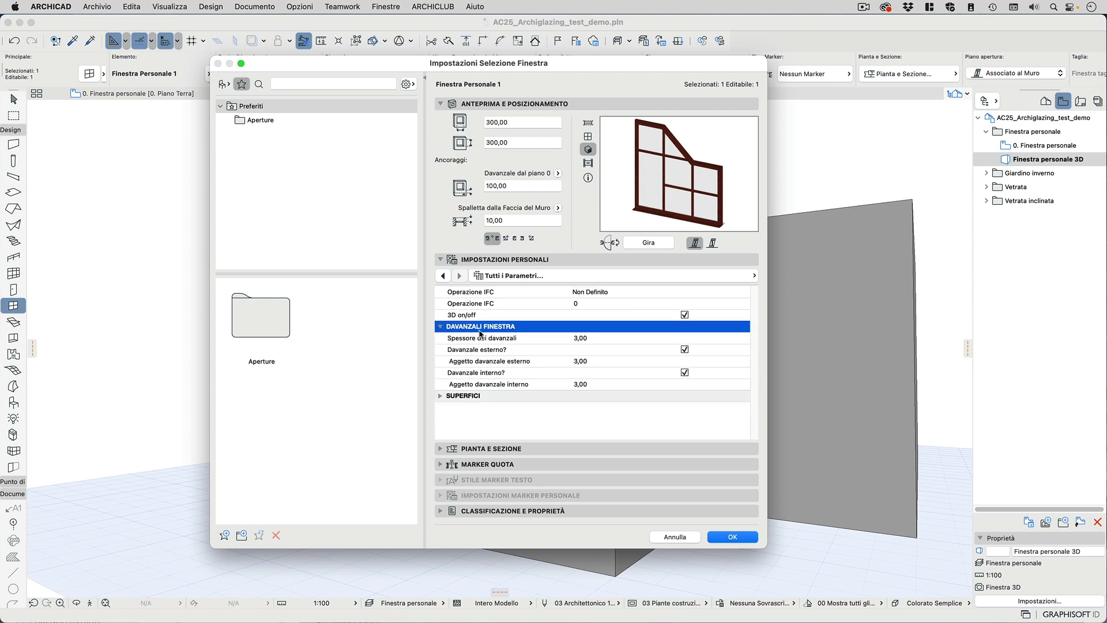
left_click(481, 339)
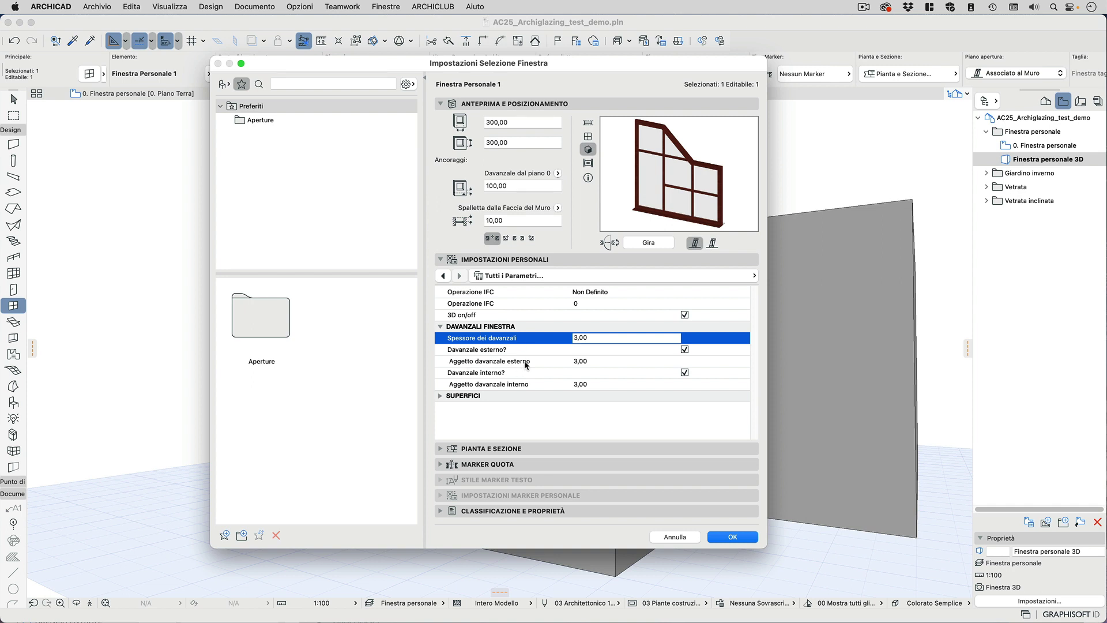
left_click(685, 350)
left_click(683, 373)
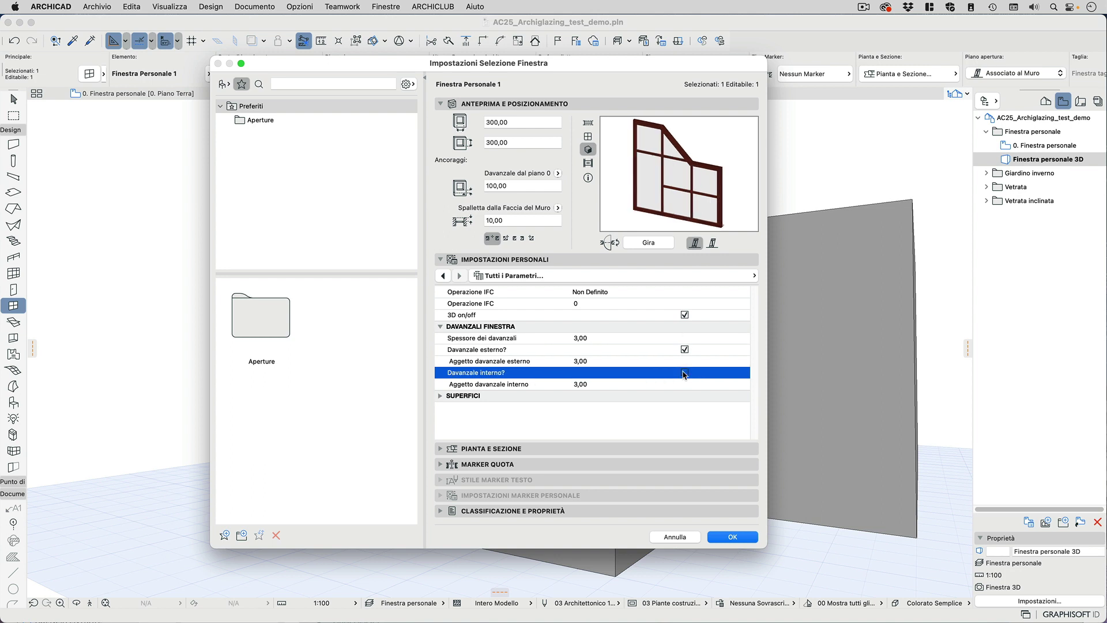
left_click(684, 373)
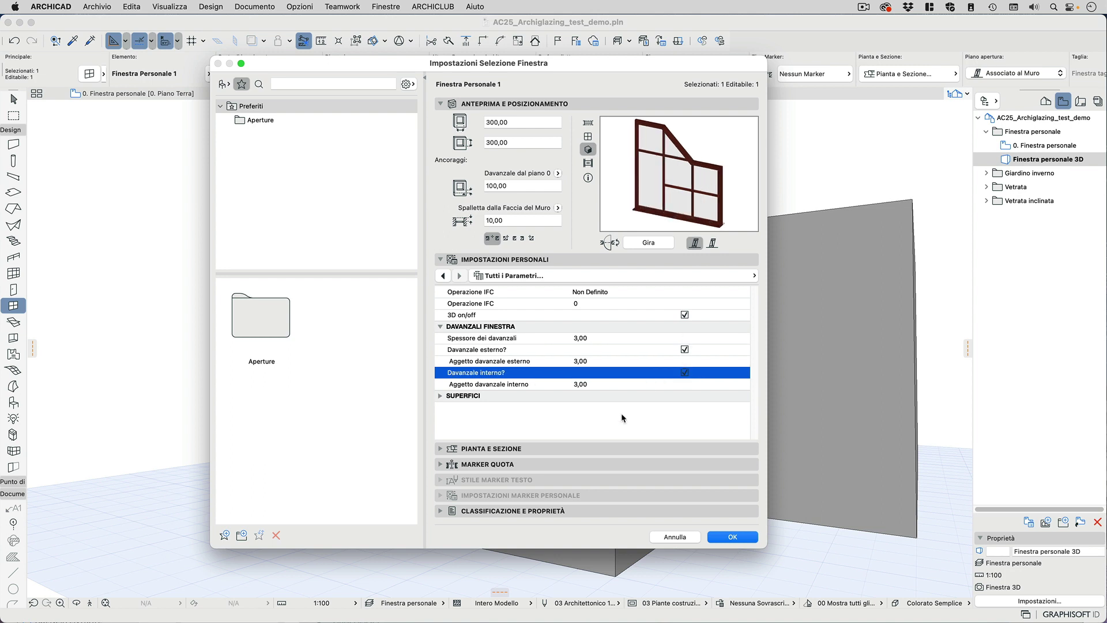
Set the window's glass surface to GENERALE in the surface parameters
left_click(441, 395)
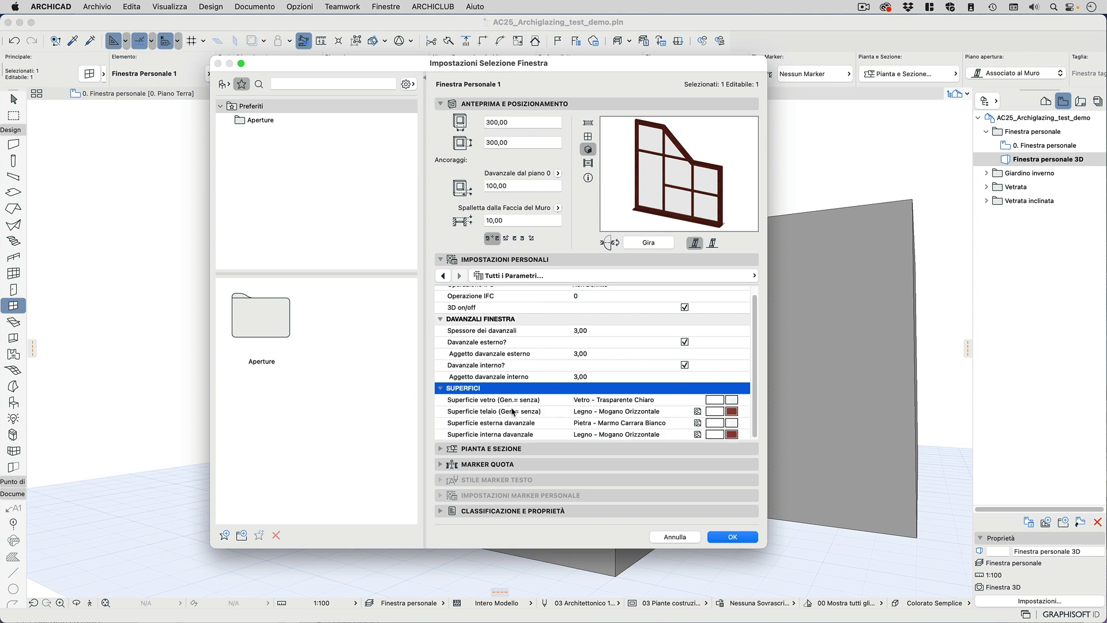
left_click(481, 402)
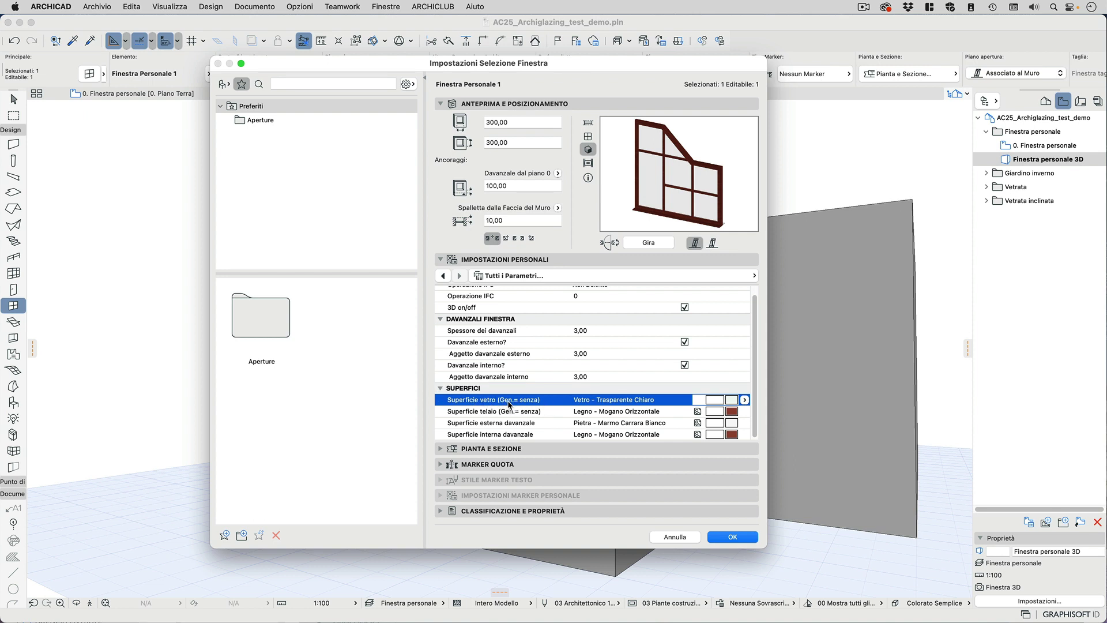
left_click(745, 400)
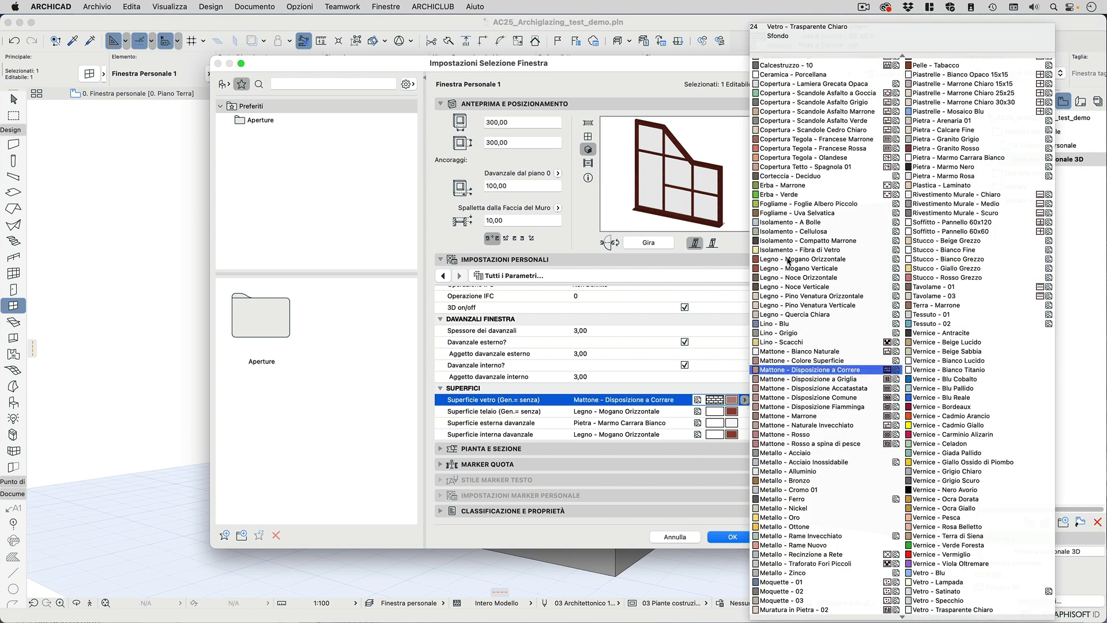
left_click(775, 63)
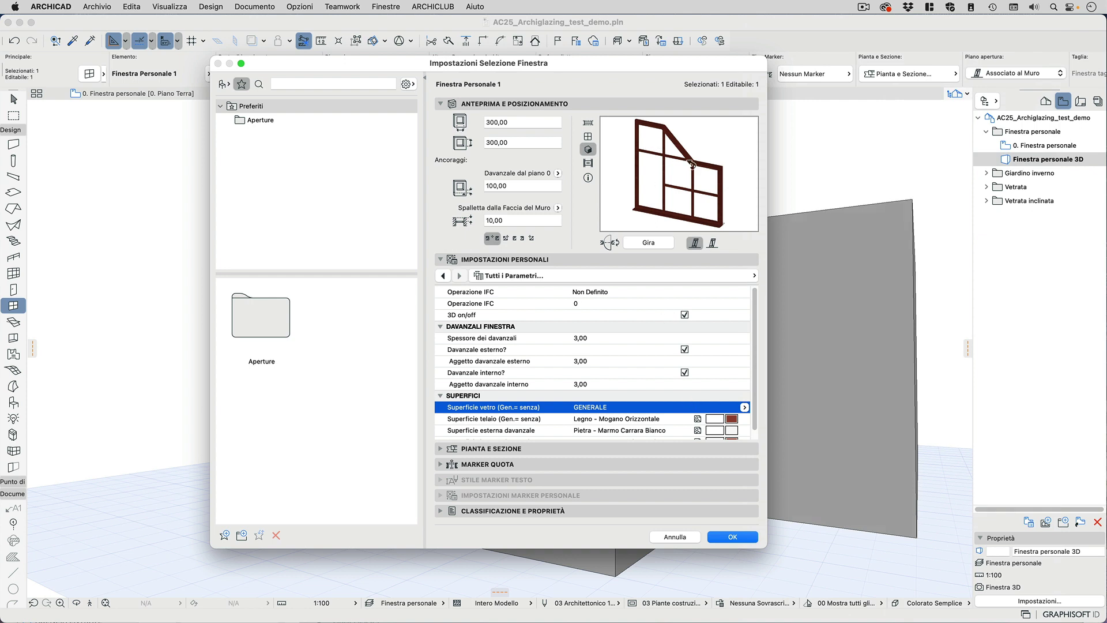
Restore the glass surface to Vetro - Trasparente Chiaro and apply the window settings
left_click(744, 408)
scroll(824, 450, "down", 3)
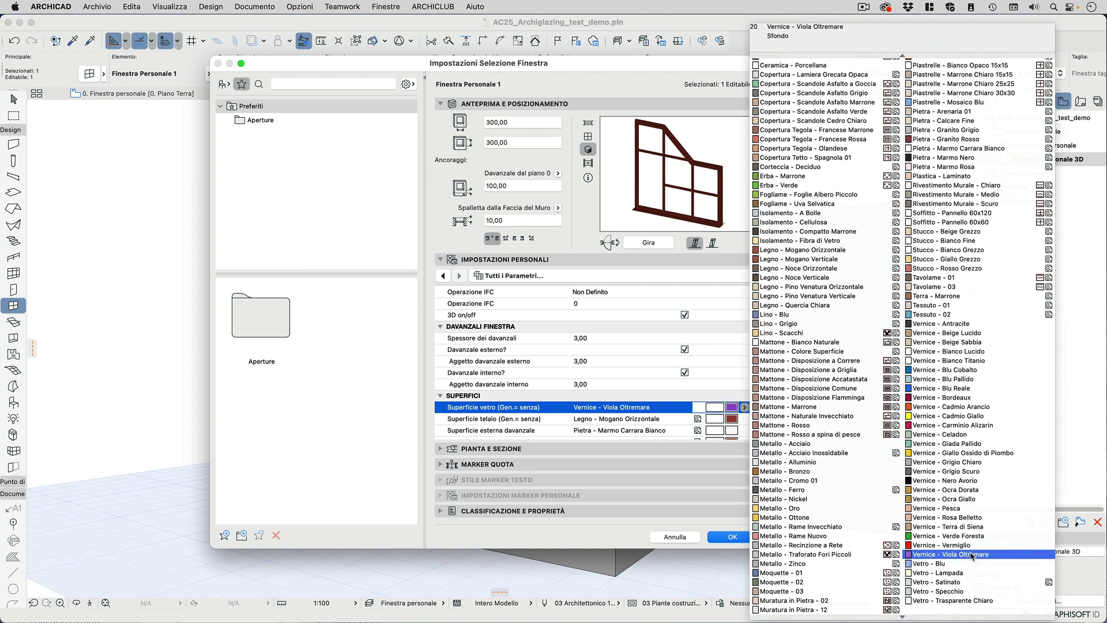
left_click(974, 600)
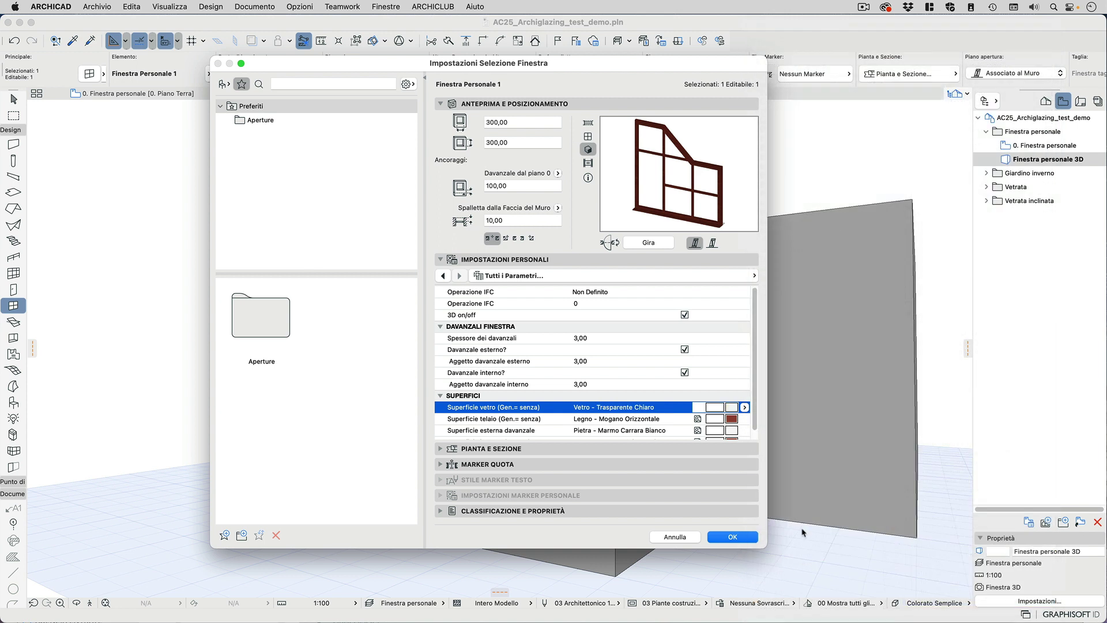
left_click(721, 538)
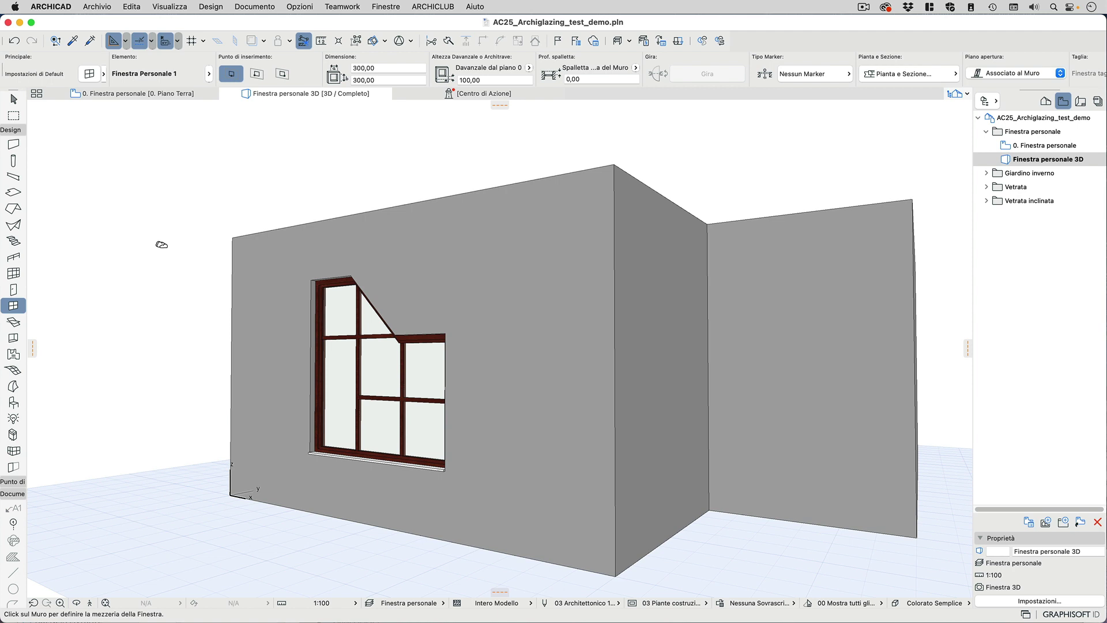
Try stretching the window's width to about 487 cm from its upper corner in 3D, and undo the change
left_click(327, 314, "shift")
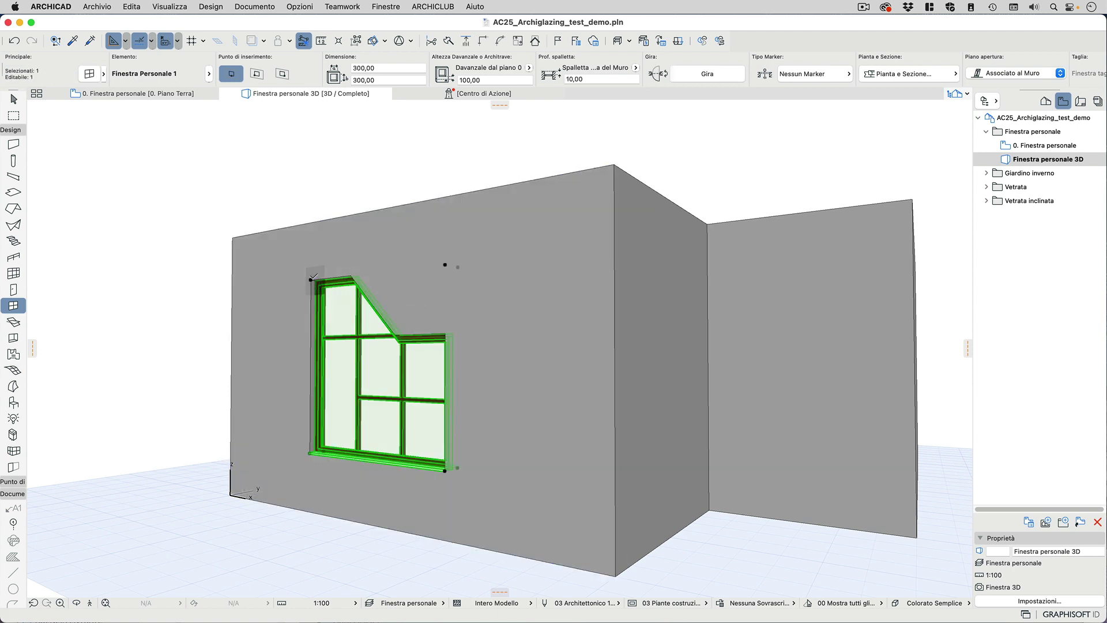
left_click(312, 280)
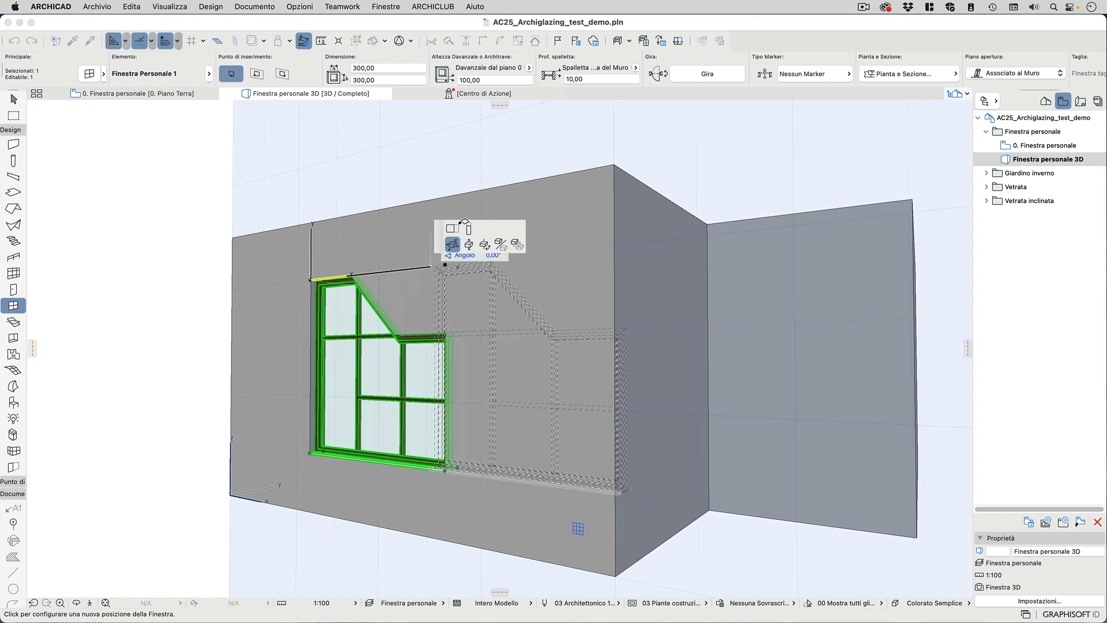
left_click(451, 228)
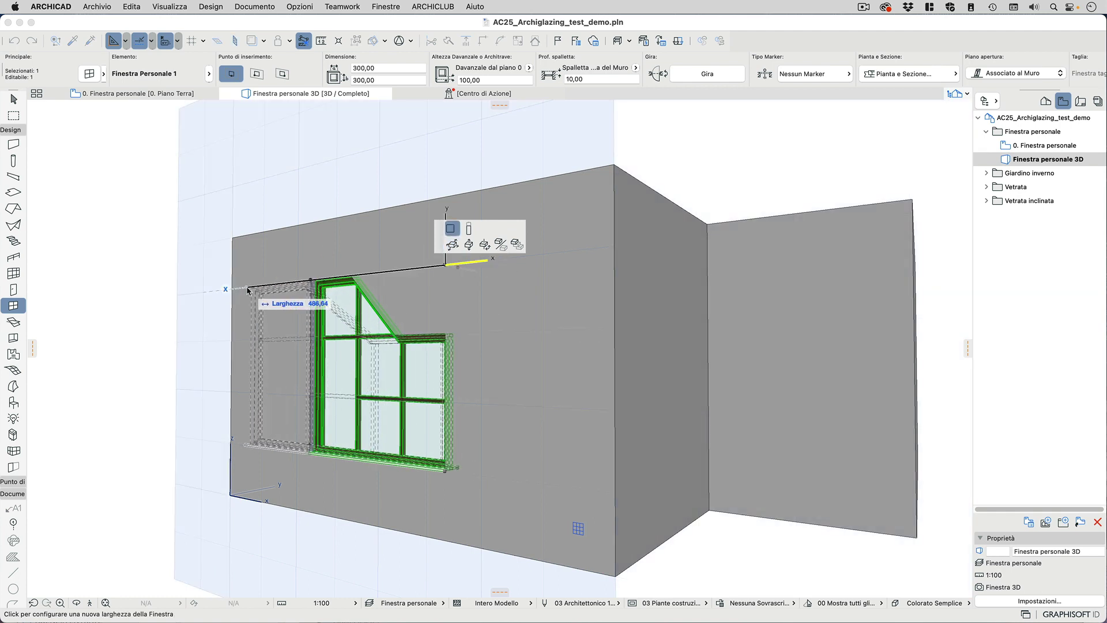
left_click(252, 285)
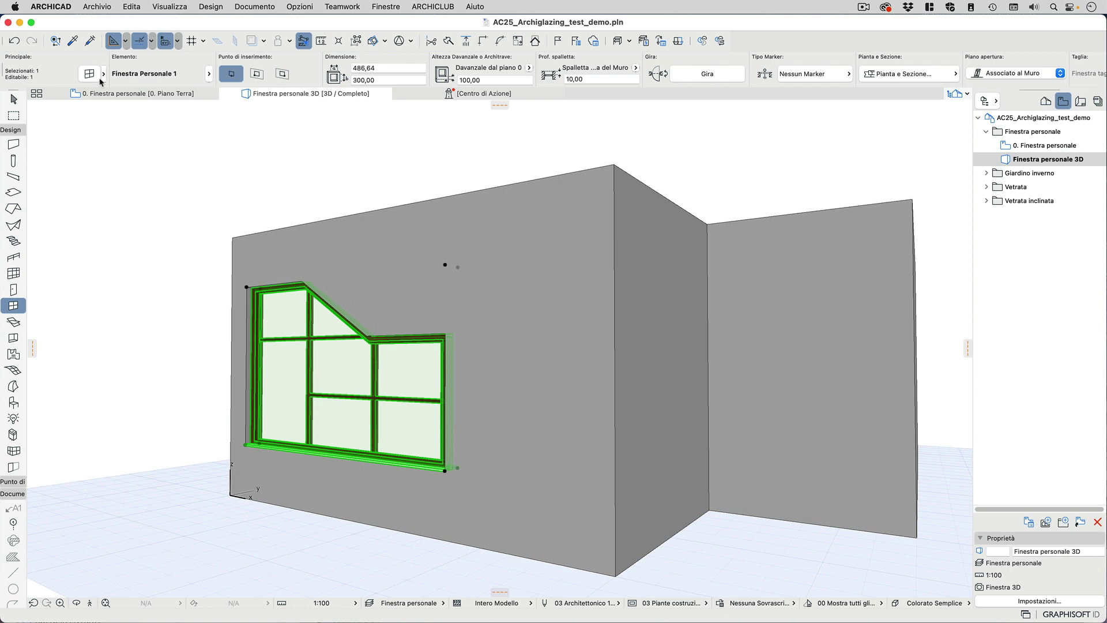
left_click(14, 40)
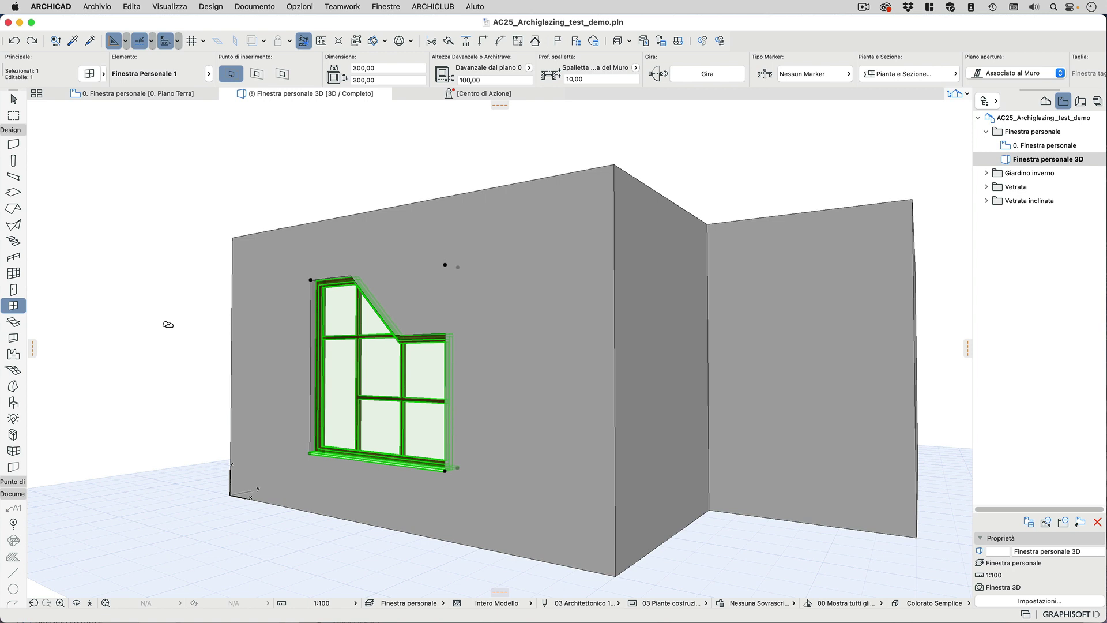
Return to the ground floor plan and select all lines and arcs of the curved window sketch
left_click(150, 93)
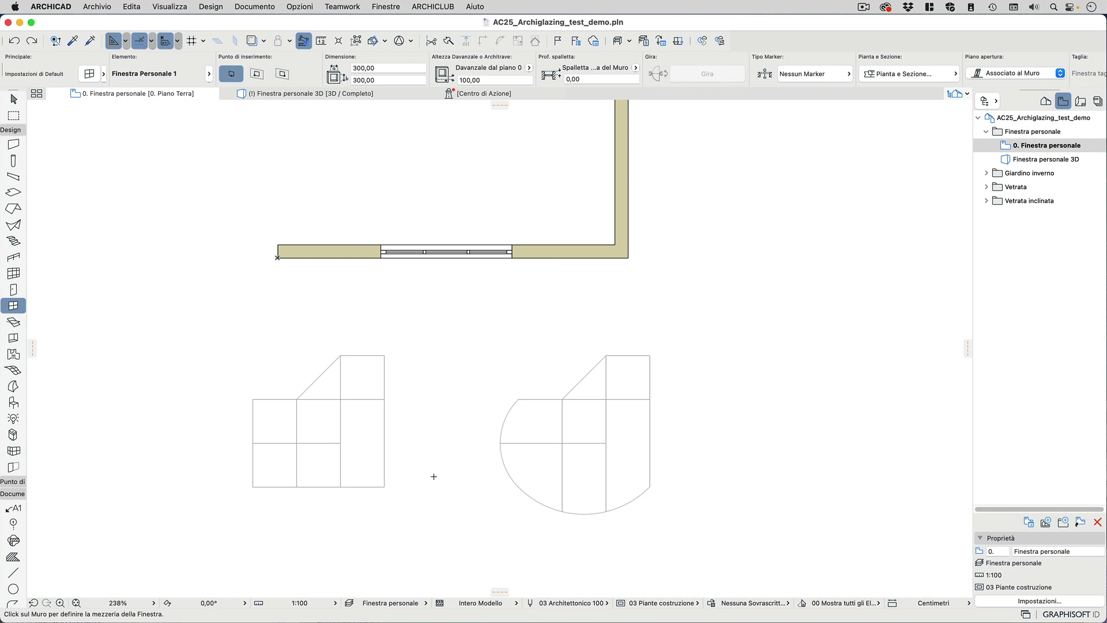
left_click(369, 356, "shift")
key("Escape")
left_click(511, 413, "shift")
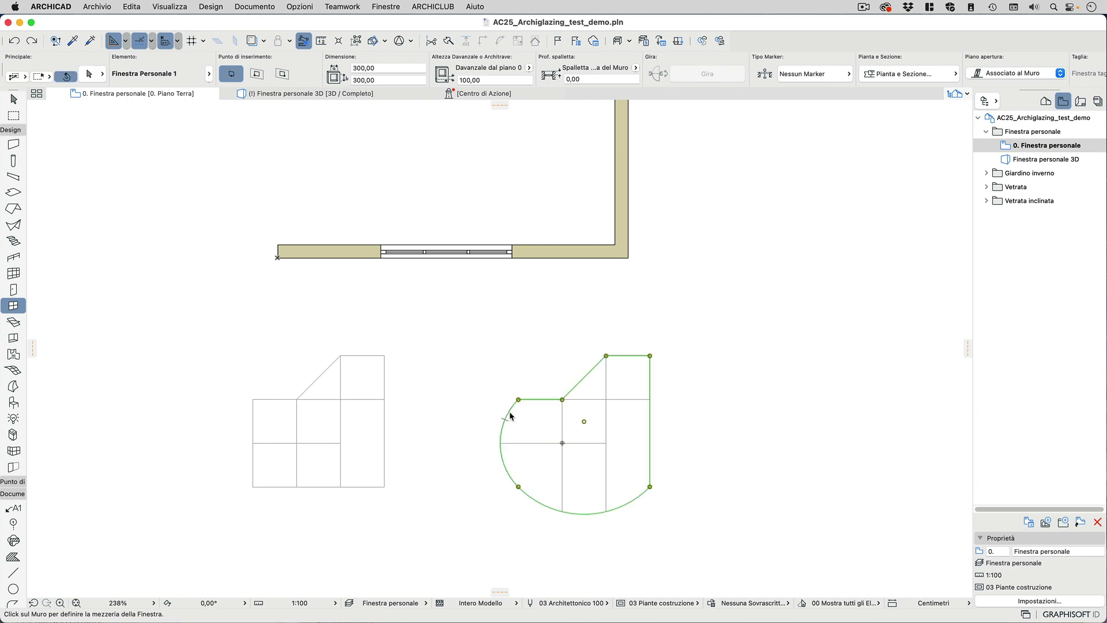
key("Escape")
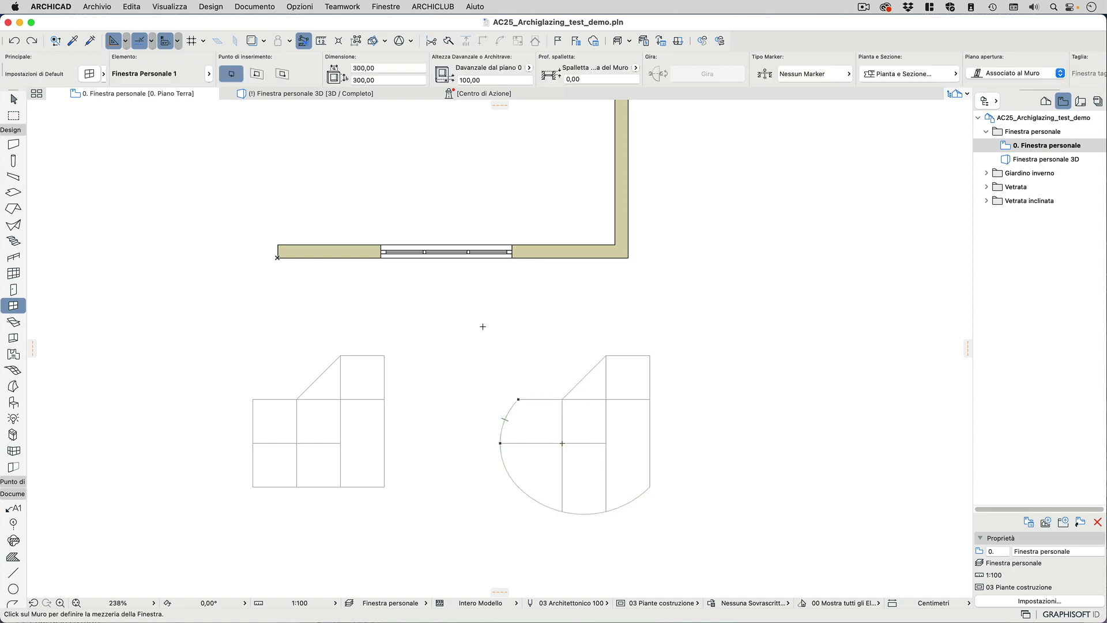
left_click_drag(482, 324, 710, 529, "shift")
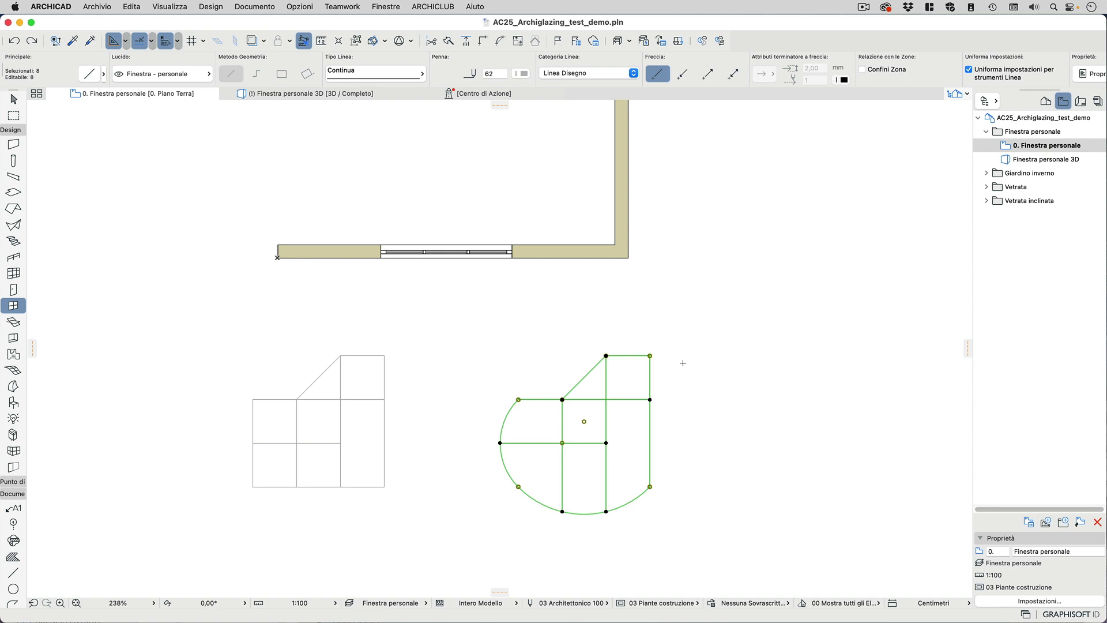
Start an ArchiGlazing custom window from the selected curved sketch and open the new glazing structure's name for editing
left_click(212, 7)
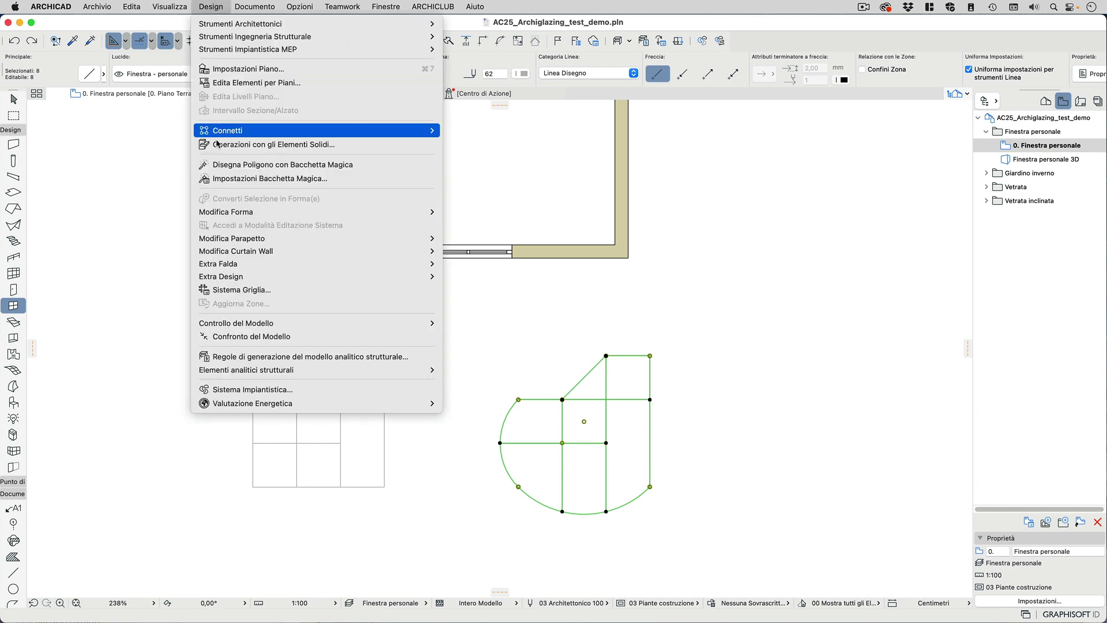
mouse_move(236, 277)
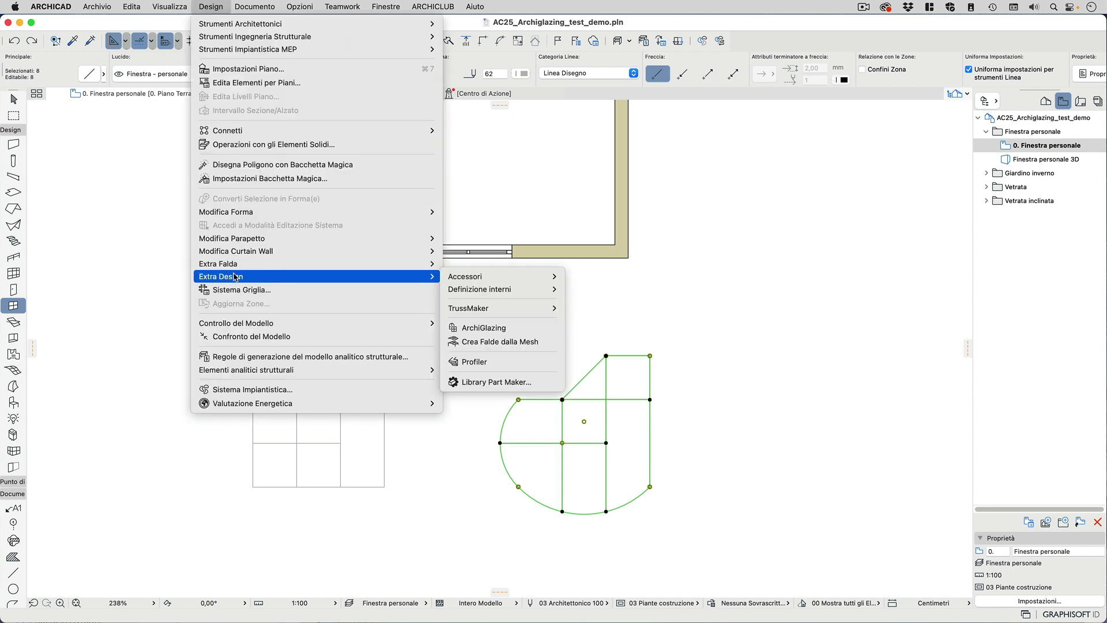
left_click(502, 327)
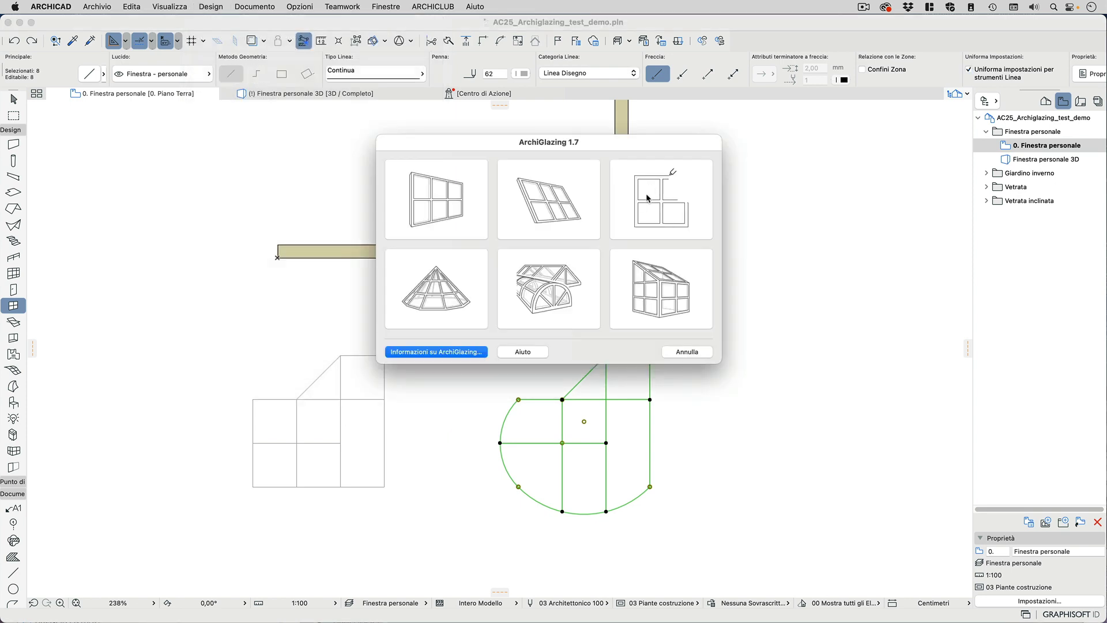
left_click(662, 204)
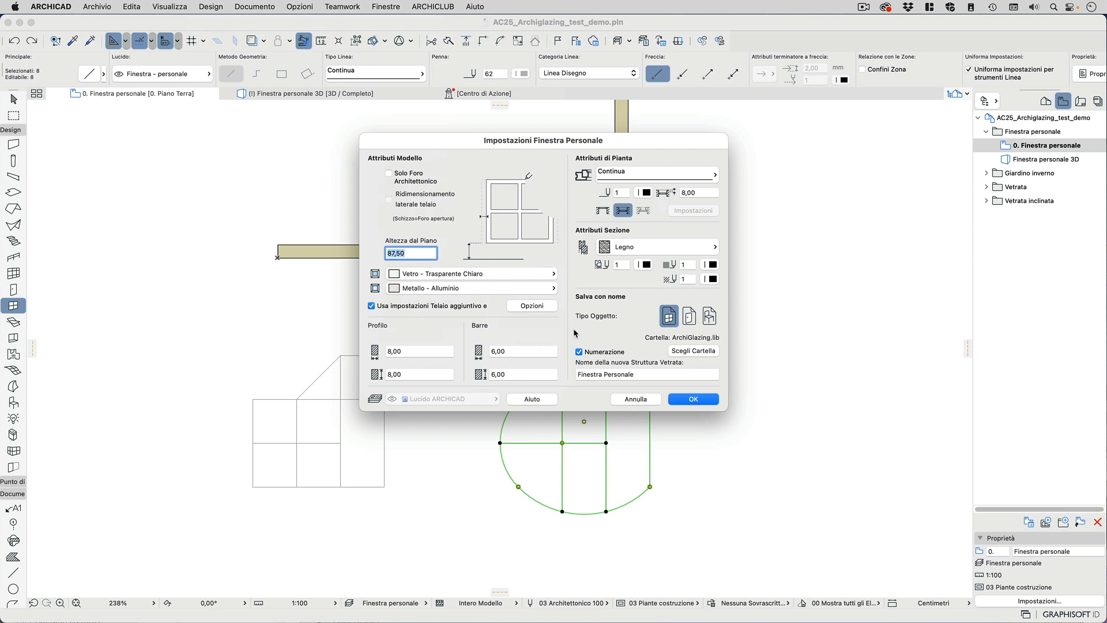
left_click(656, 373)
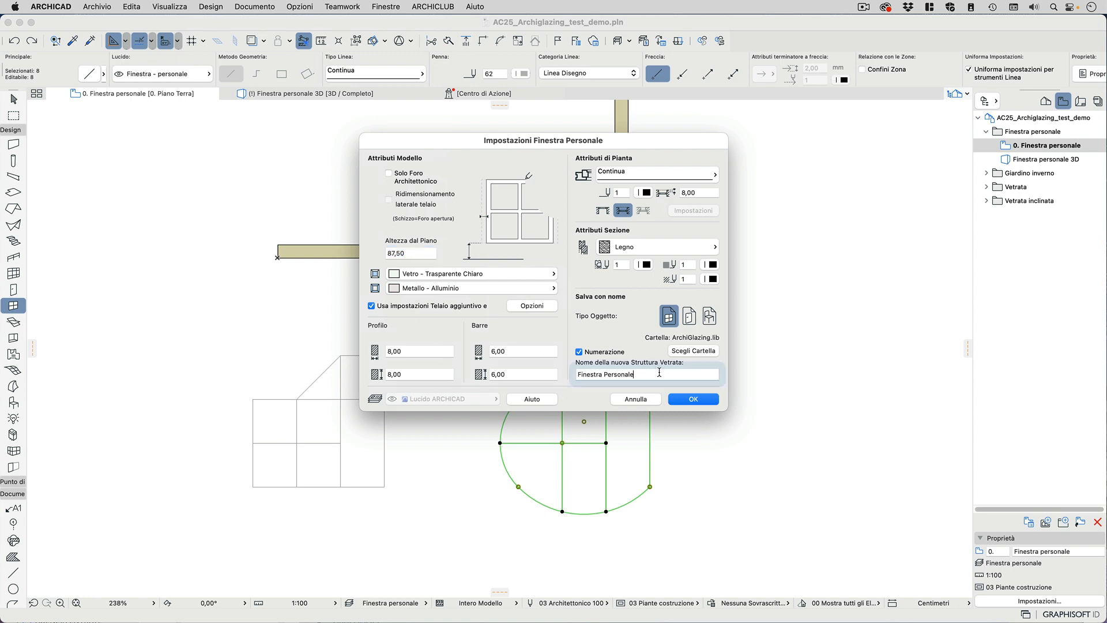